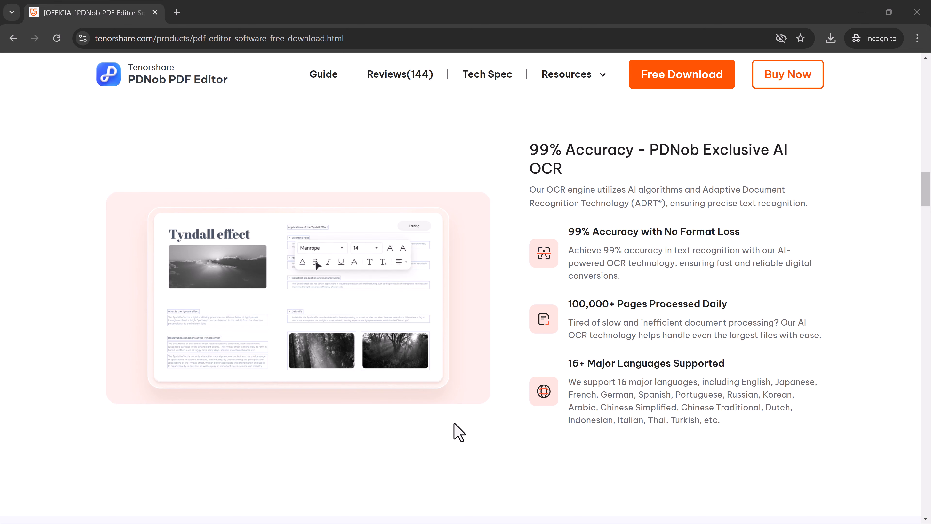
- Open t1.pdf through the OCR PDF tool
scroll(455, 424, "down", 5)
scroll(455, 423, "down", 5)
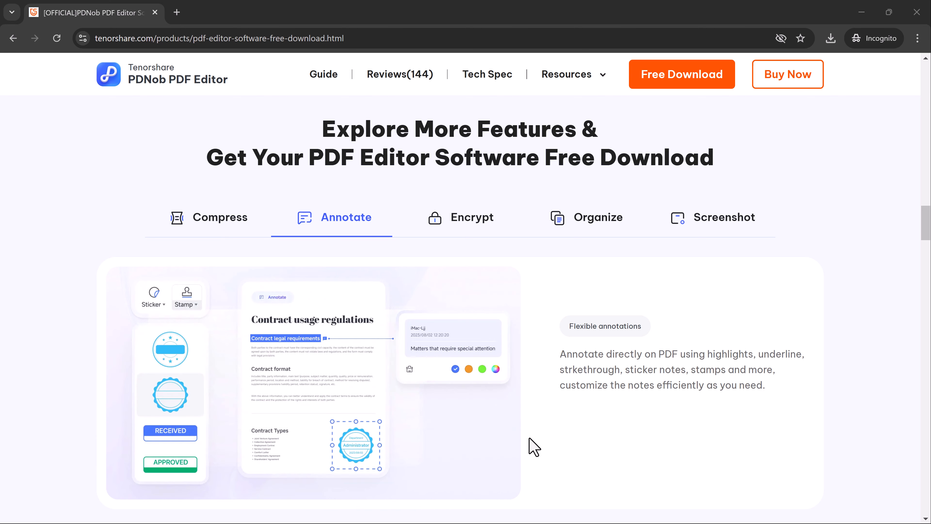
scroll(533, 445, "down", 12)
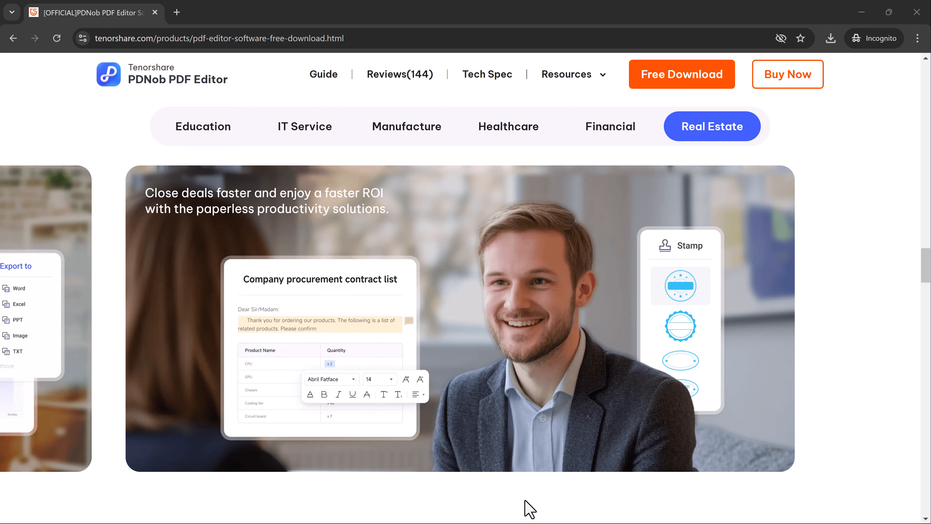
scroll(530, 509, "down", 10)
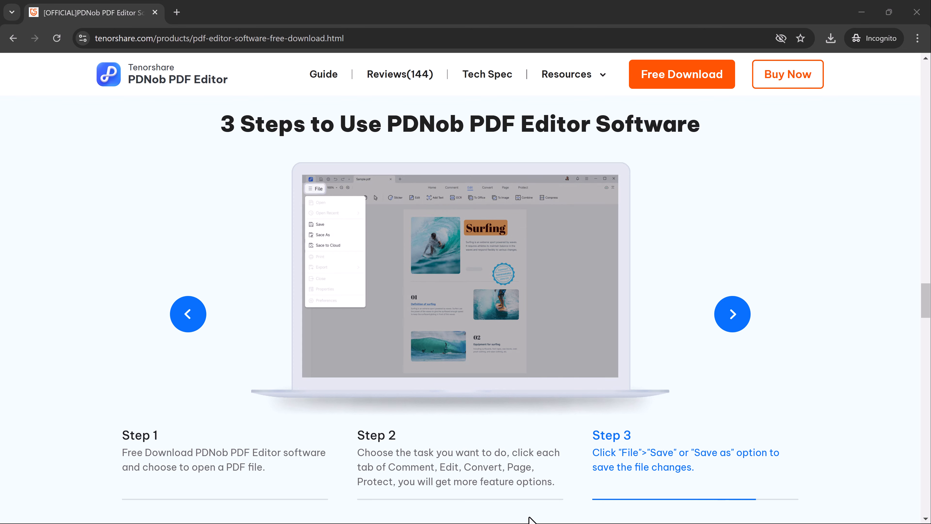
scroll(530, 520, "down", 10)
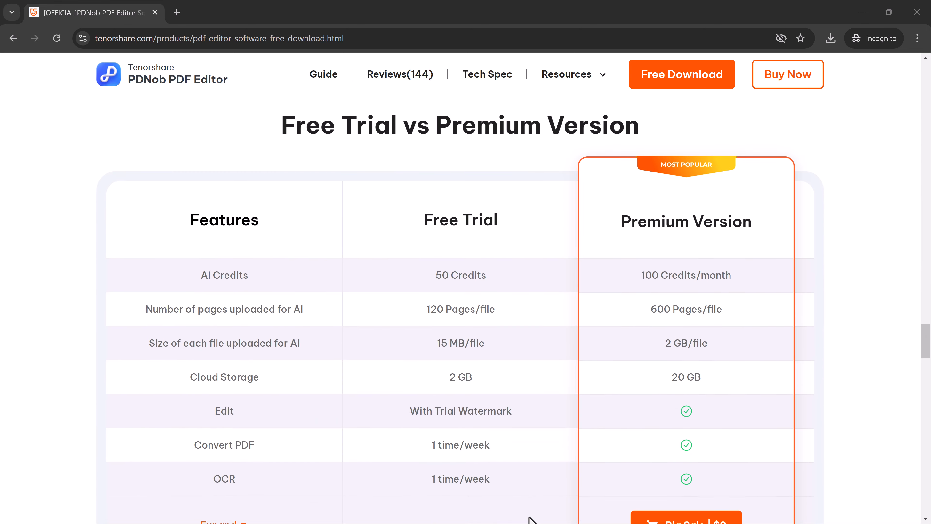
scroll(530, 520, "down", 2)
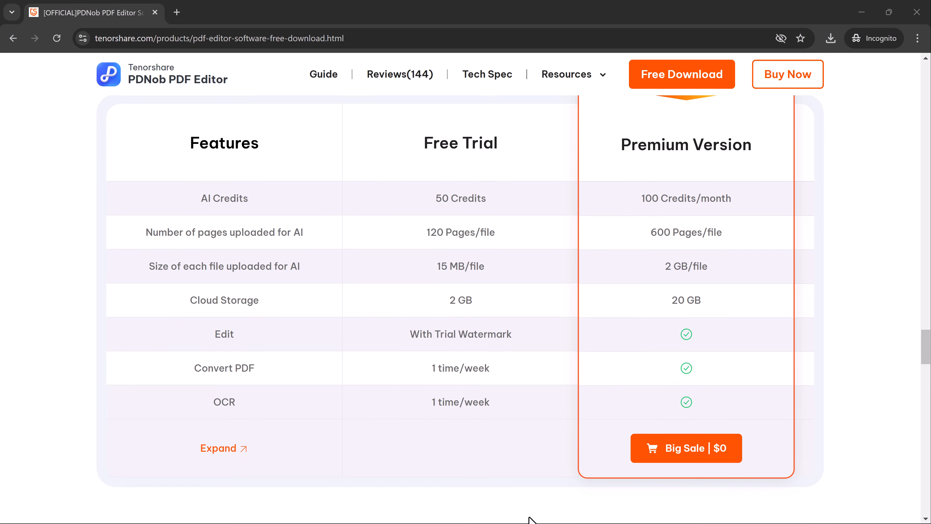
scroll(530, 520, "down", 8)
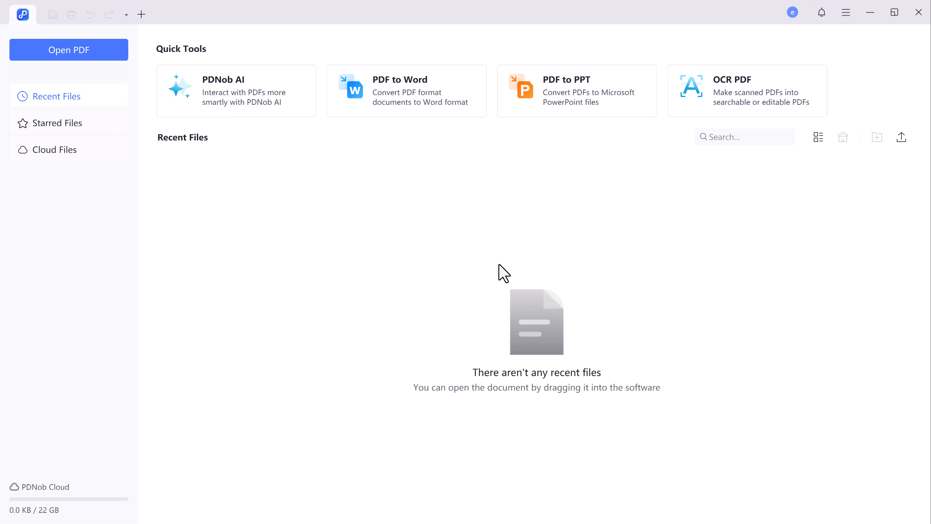
left_click(733, 104)
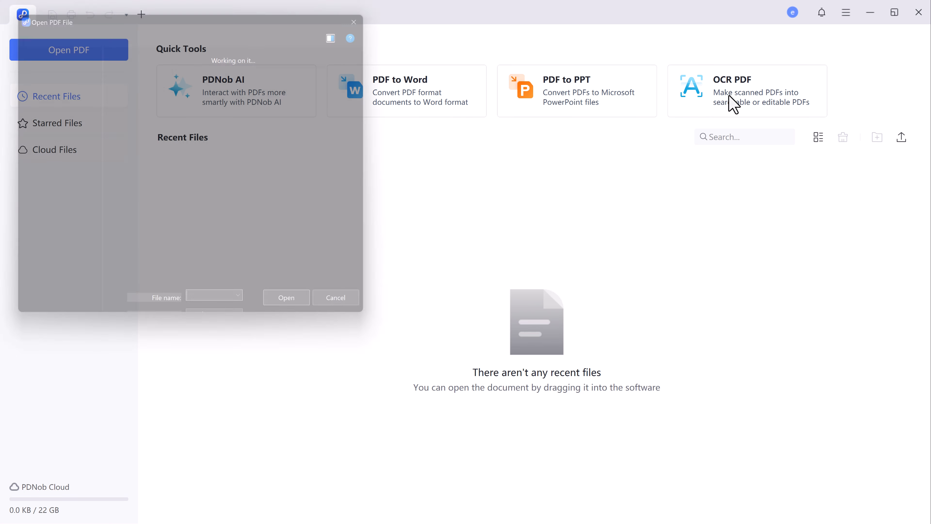
left_click(140, 132)
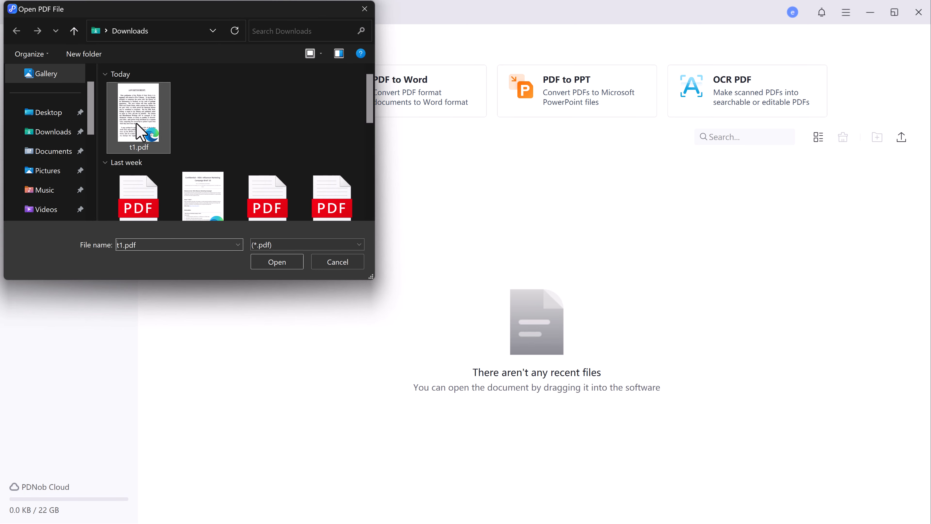
left_click(287, 267)
- OCR the current page of t1.pdf into editable text with English as the language
left_click(728, 86)
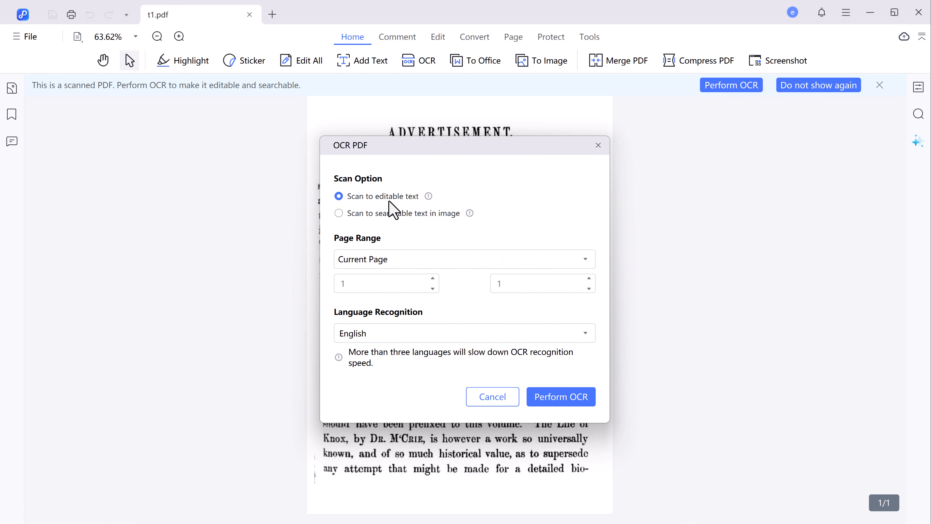
left_click(375, 198)
left_click(404, 263)
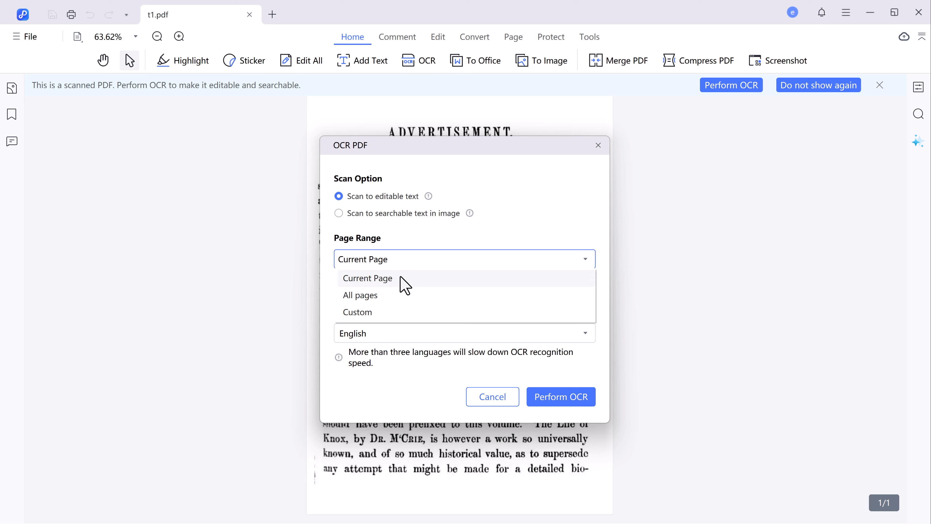
left_click(431, 339)
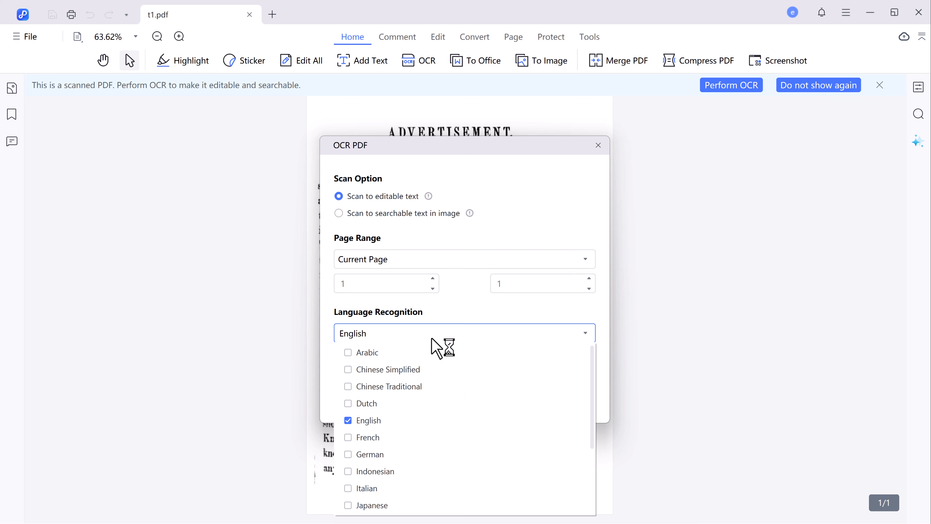
scroll(430, 376, "down", 3)
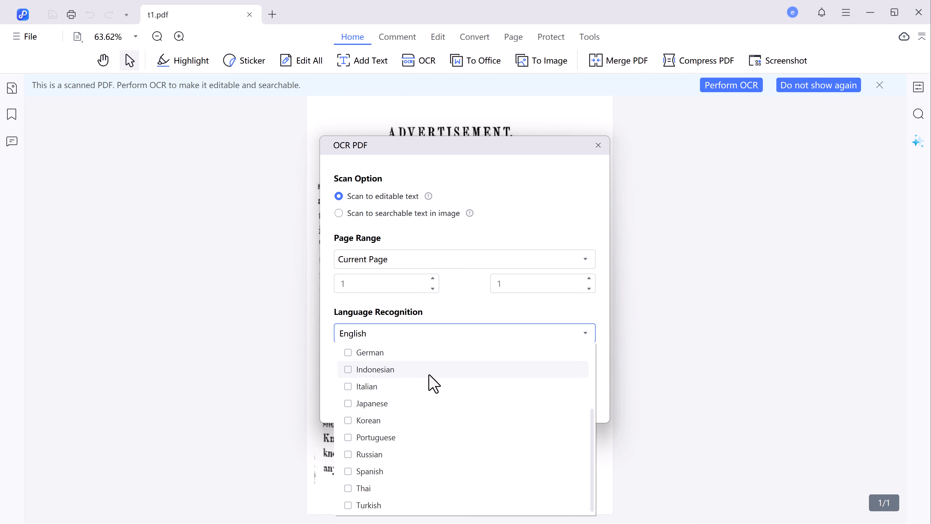
scroll(431, 383, "up", 3)
left_click(611, 337)
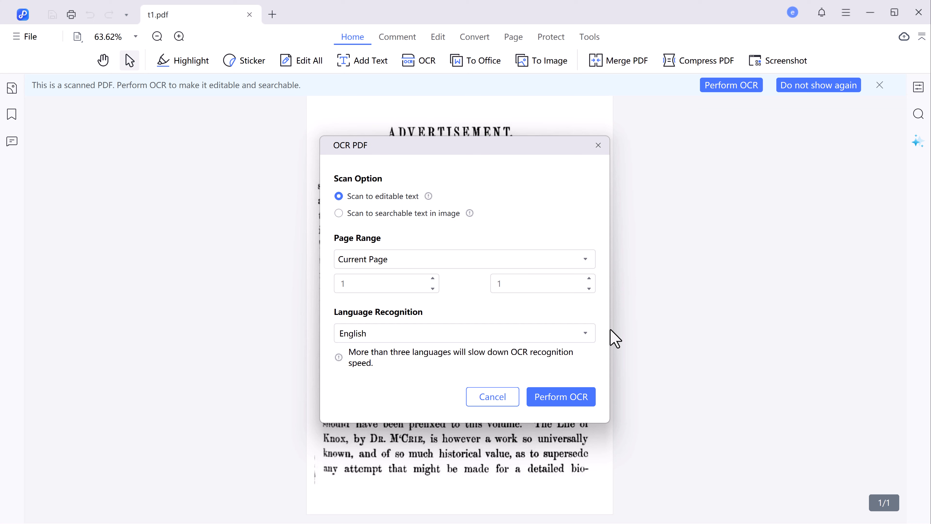
left_click(586, 394)
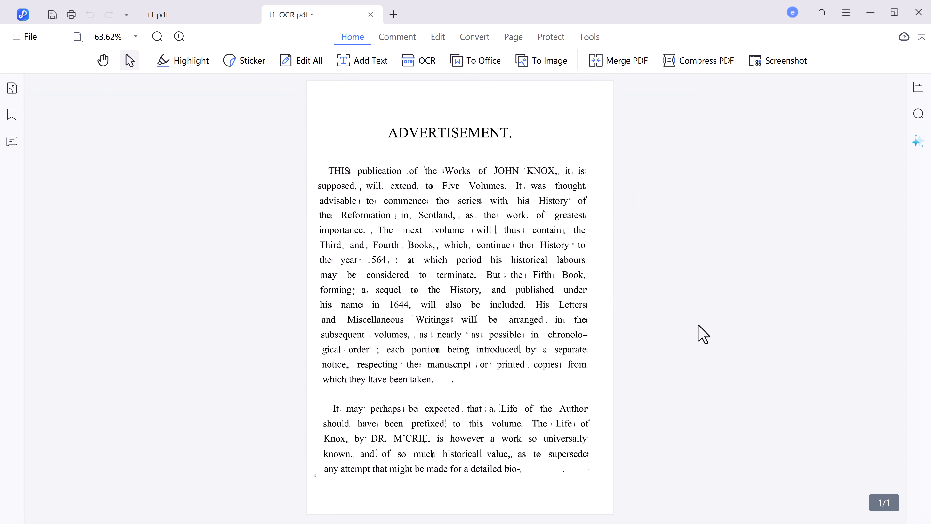
- Highlight 'period his historical labours … Fifth Book,' in yellow and give 'extend' a coloured wavy underline
left_click_drag(456, 260, 587, 276)
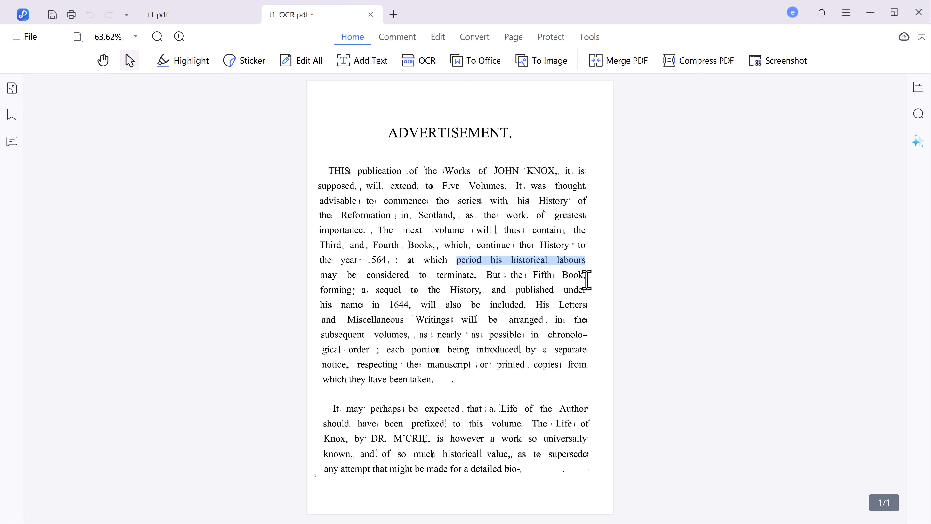
left_click(639, 306)
left_click_drag(331, 406, 520, 476)
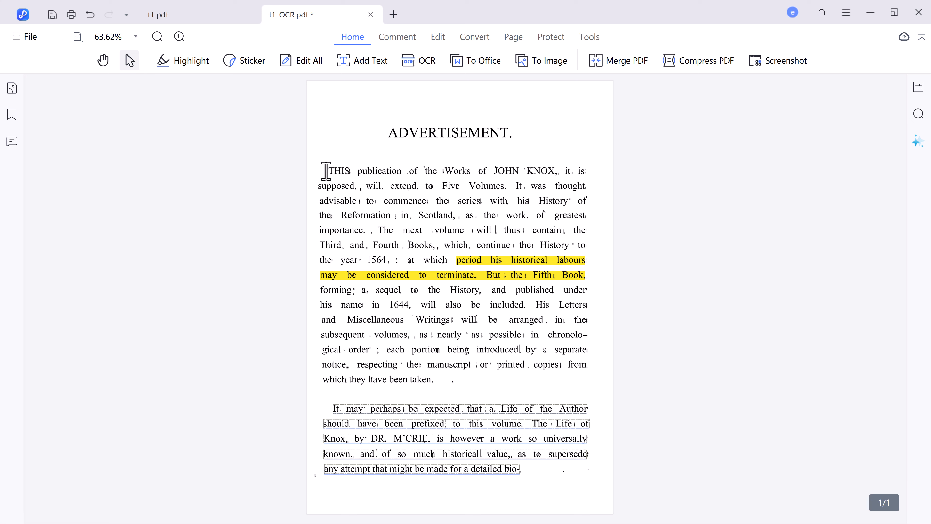
left_click_drag(327, 170, 352, 172)
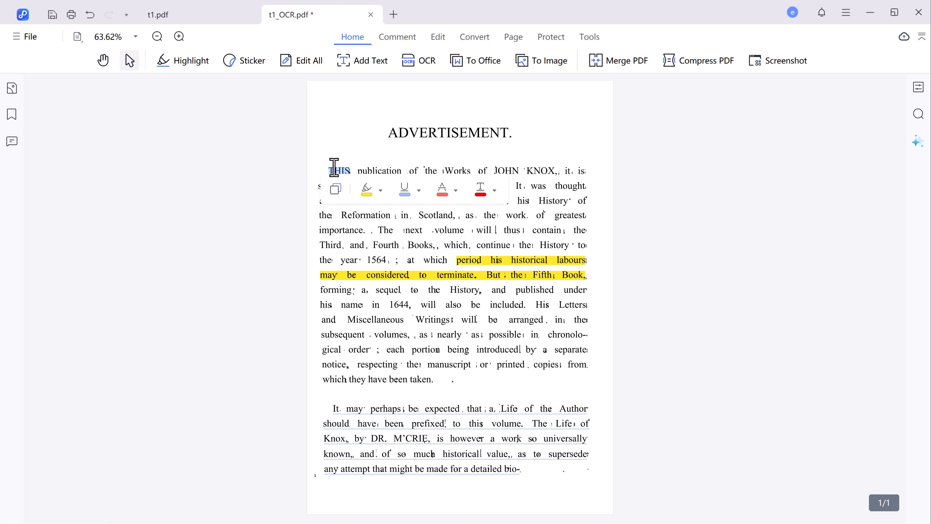
left_click_drag(391, 186, 418, 187)
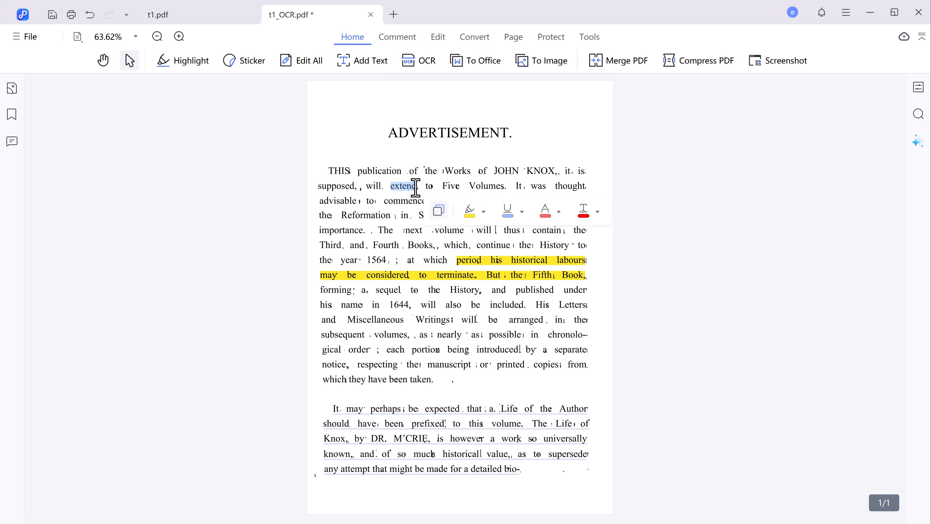
left_click(598, 212)
left_click(657, 235)
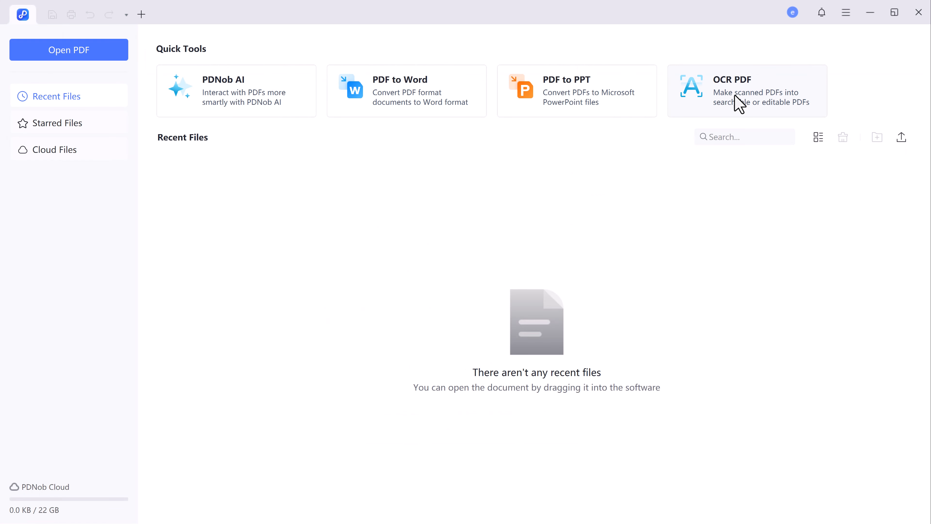
- Open bowers.pdf with OCR PDF and run text recognition on it
left_click(737, 100)
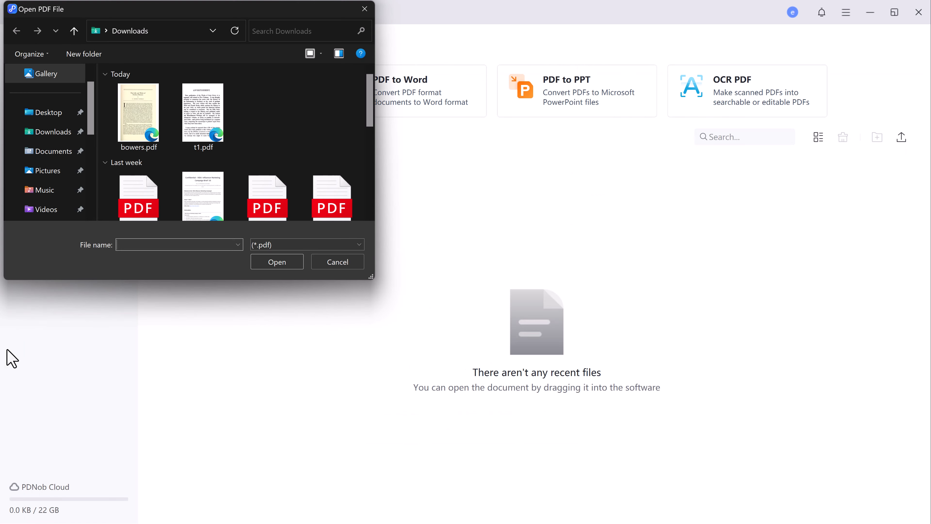
left_click(138, 146)
left_click(276, 263)
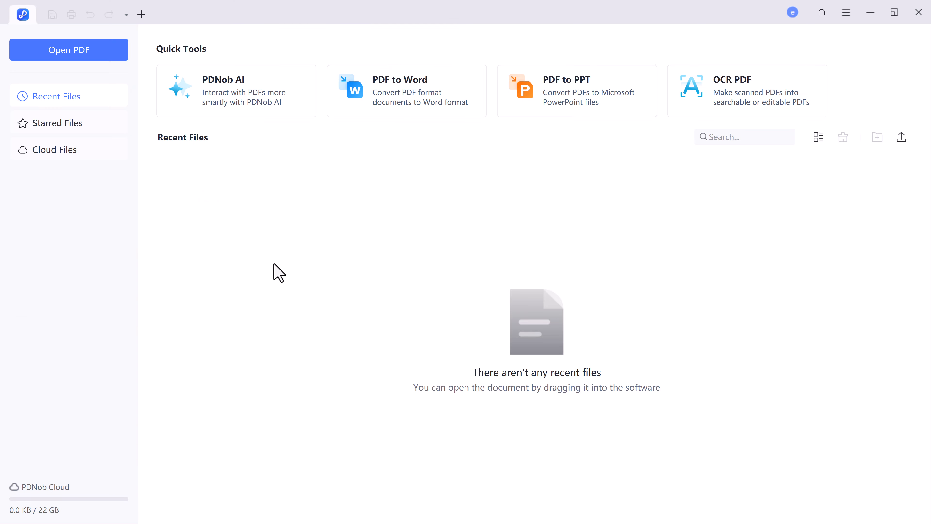
left_click(564, 396)
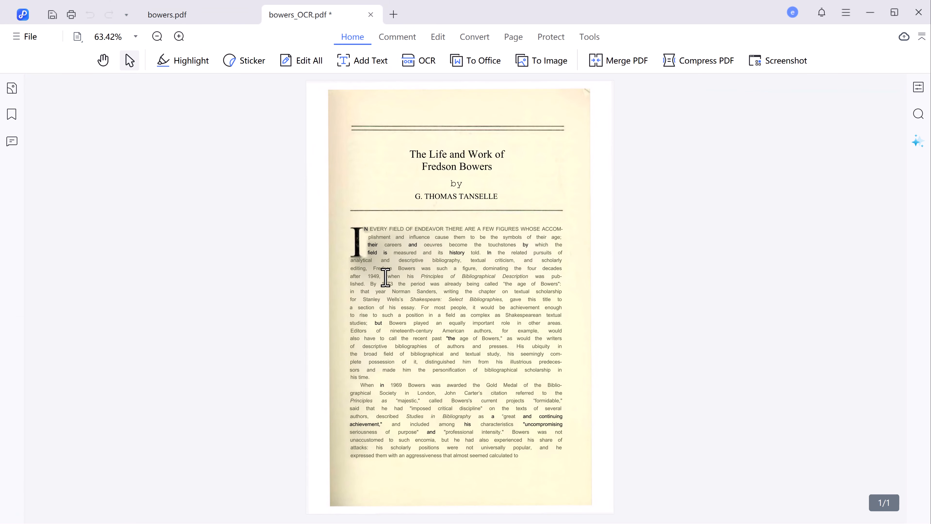
- Highlight the passage from 'when his Principles' to 'other areas.' and squiggle-underline 'bibliographies'
left_click_drag(388, 276, 511, 286)
left_click_drag(544, 312, 561, 325)
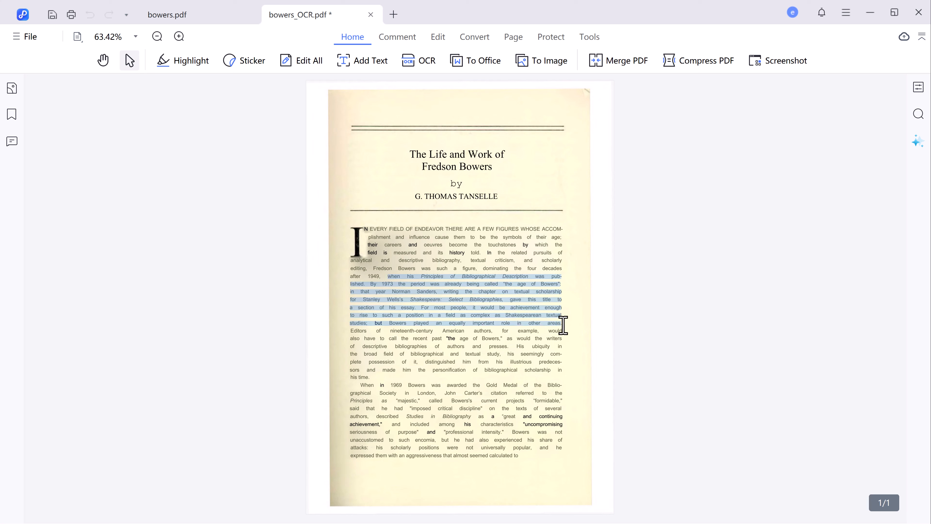
left_click(619, 351)
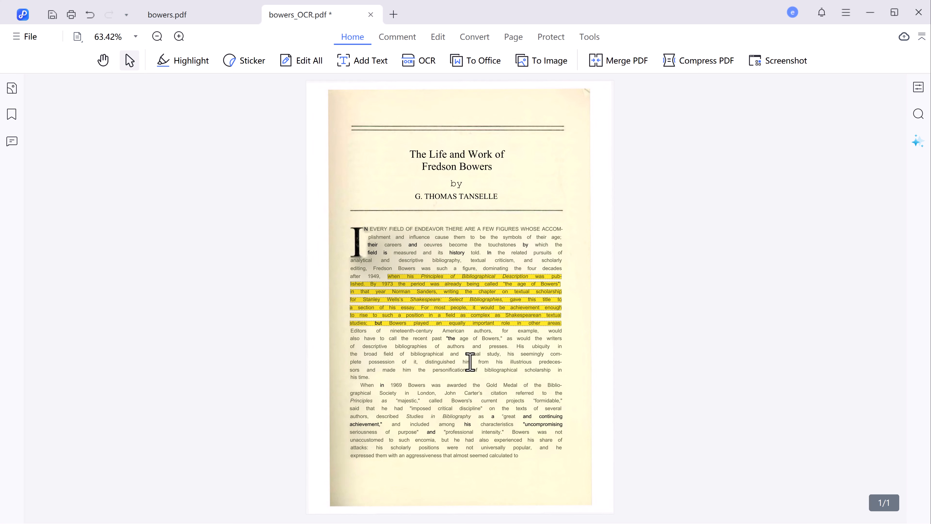
double_click(404, 347)
left_click(532, 372)
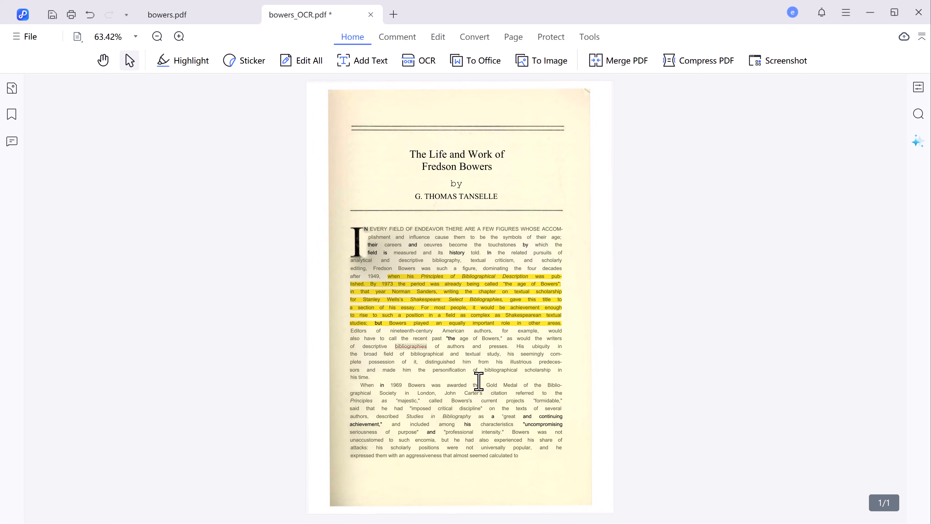
- Turn on Edit All and delete the stray words before 'cause' in the first paragraph
left_click(316, 60)
left_click(307, 83)
left_click(433, 237)
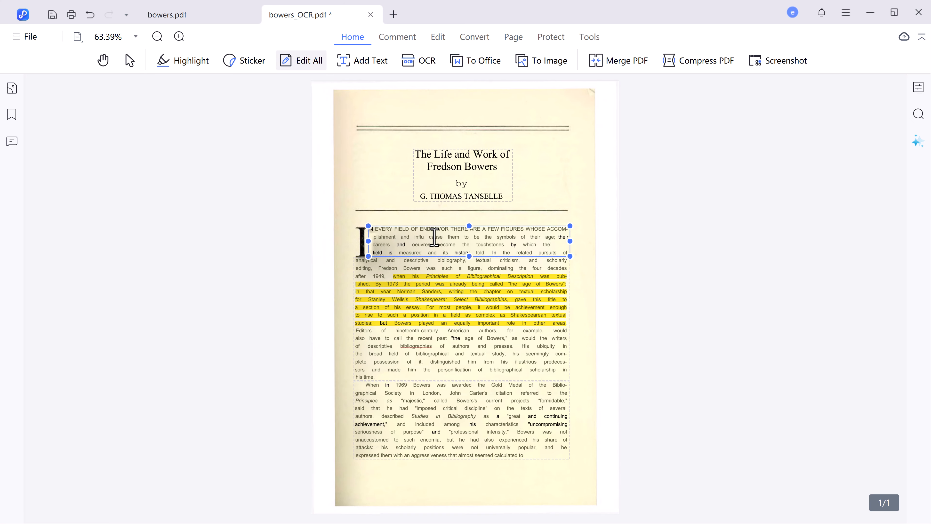
key("BackSpace")
key("BackSpace")
key("BackSpace")
key("BackSpace")
key("BackSpace")
key("BackSpace")
key("BackSpace")
key("BackSpace")
key("BackSpace")
key("BackSpace")
key("BackSpace")
key("BackSpace")
key("BackSpace")
key("BackSpace")
key("BackSpace")
key("BackSpace")
key("BackSpace")
key("BackSpace")
key("BackSpace")
key("BackSpace")
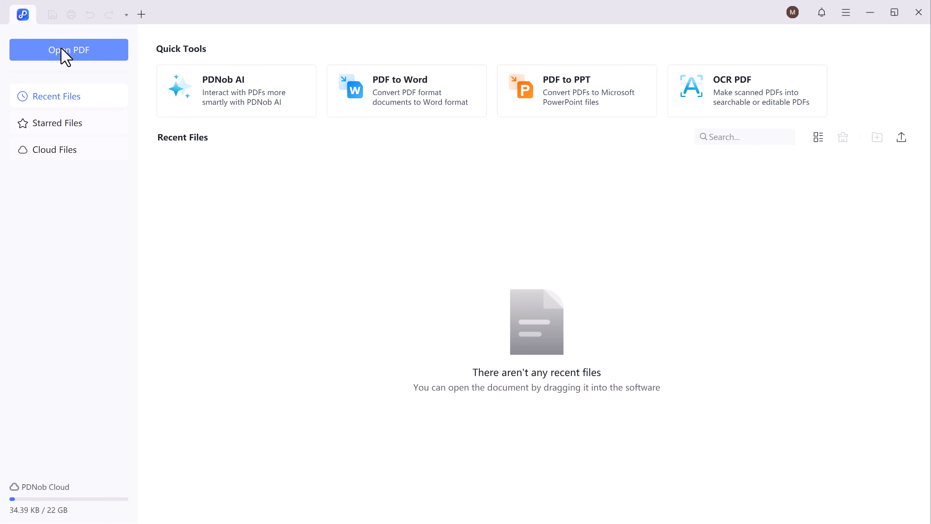
- Open social media marketing.pdf, scroll through its pages, and bring up the PDNob AI panel
left_click(66, 55)
left_click(208, 115)
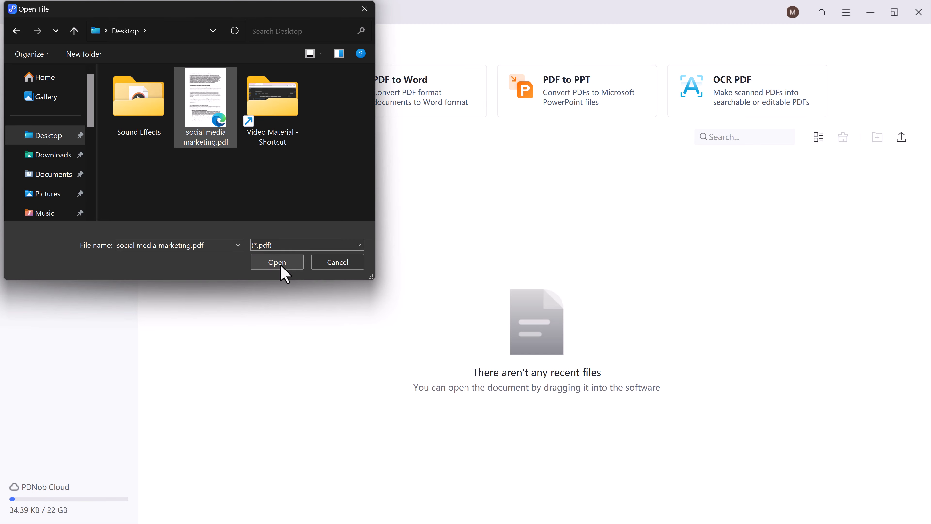
left_click(281, 270)
scroll(452, 278, "down", 20)
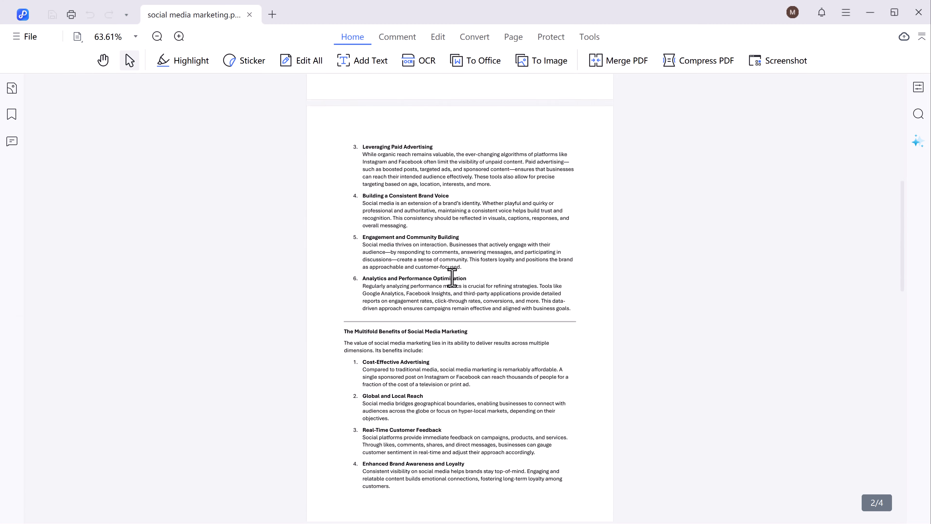
scroll(452, 278, "up", 20)
scroll(452, 278, "up", 3)
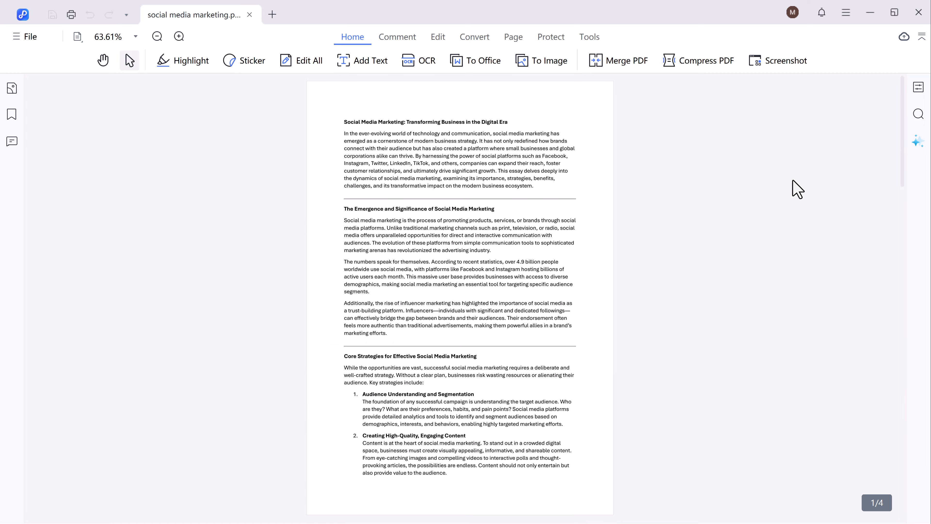
left_click(919, 142)
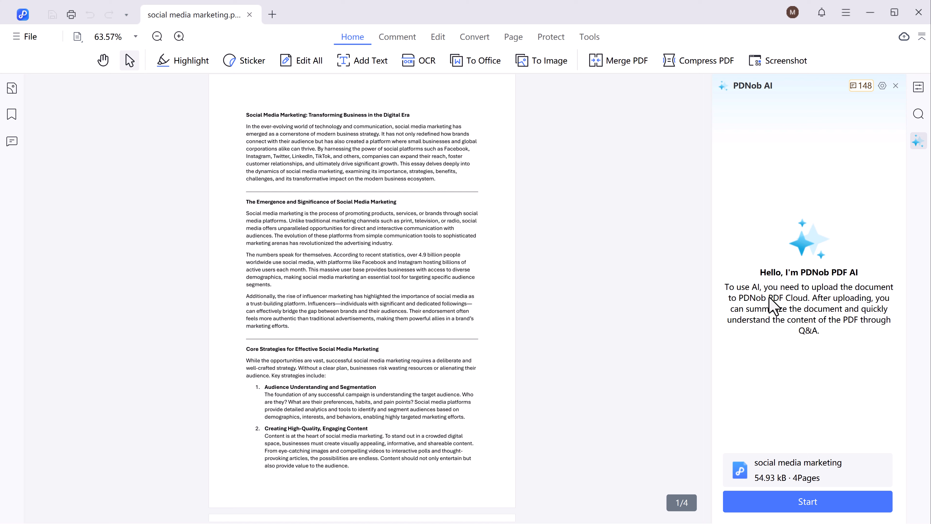
- Start the AI summary and ask 'what is the main points of the document?'
left_click(809, 502)
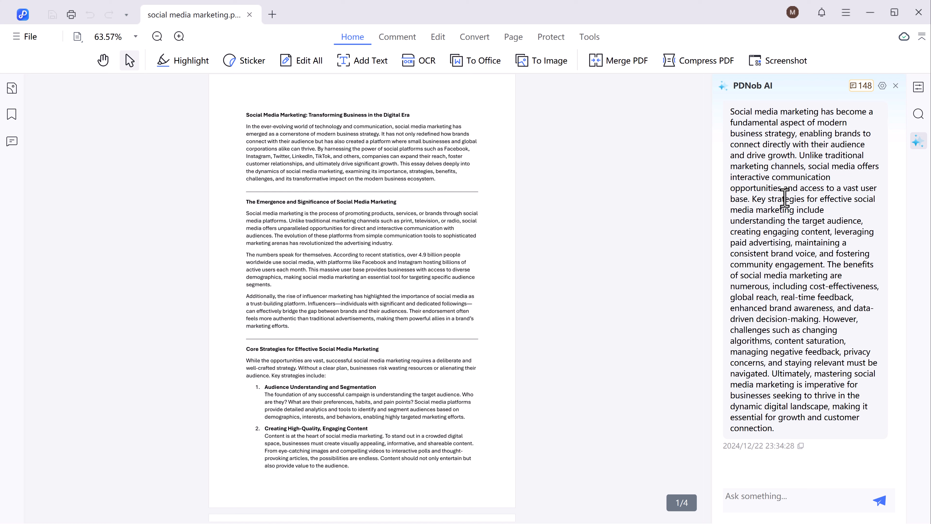
type("wha")
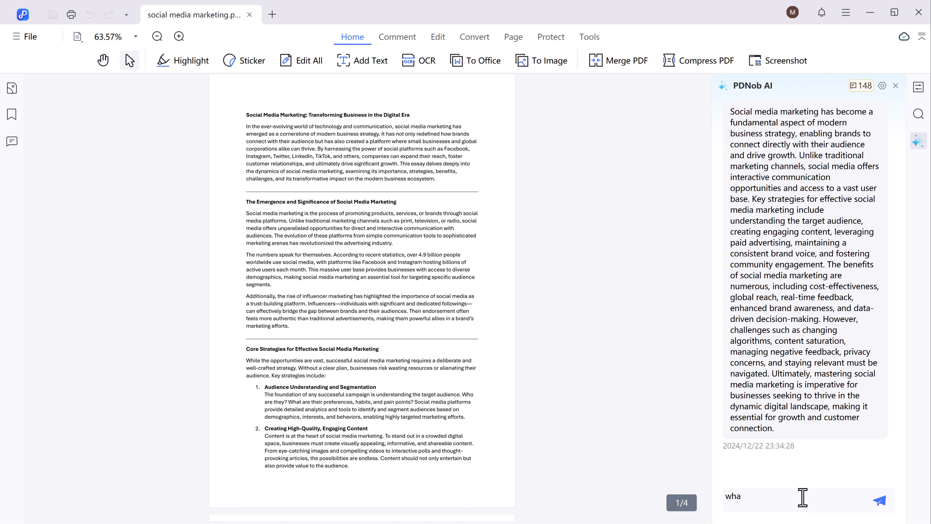
type("t is the main points of the document?")
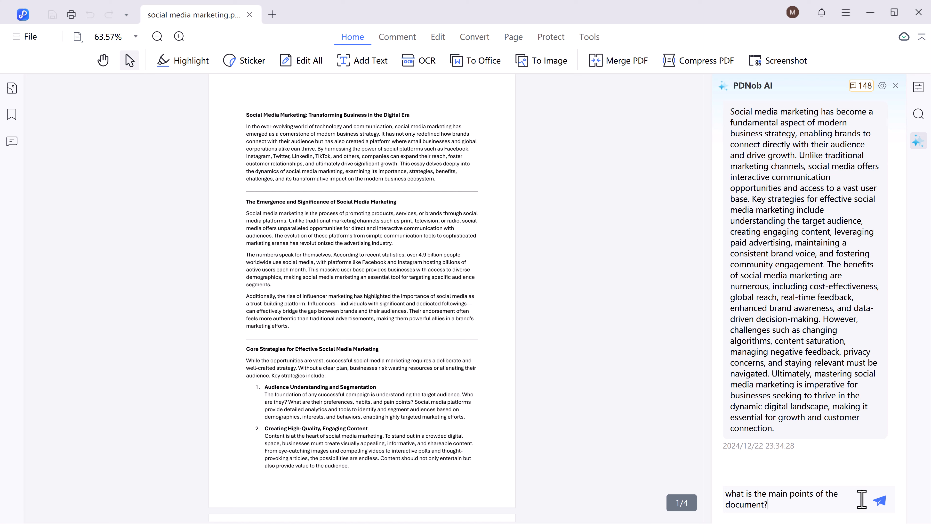
left_click(880, 500)
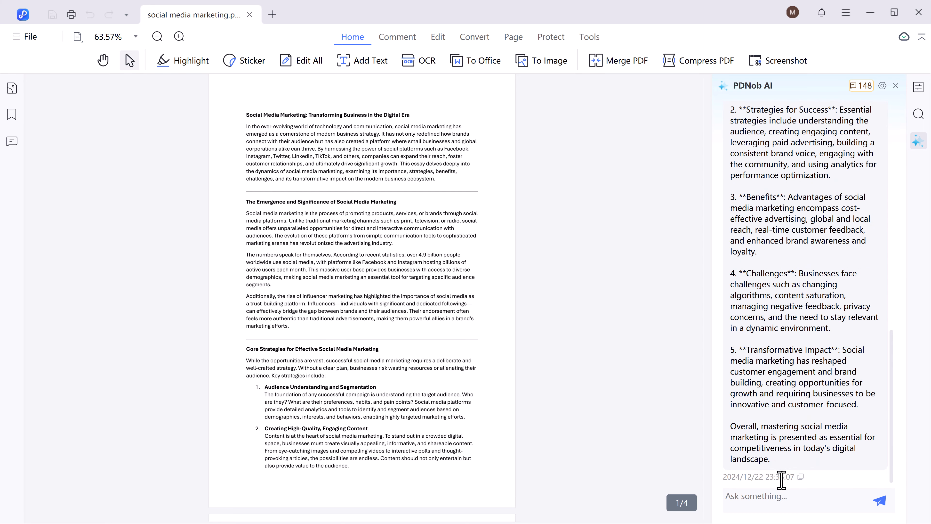
- Ask PDNob AI to summarize the document
left_click(788, 499)
type("summarize the document")
key("Return")
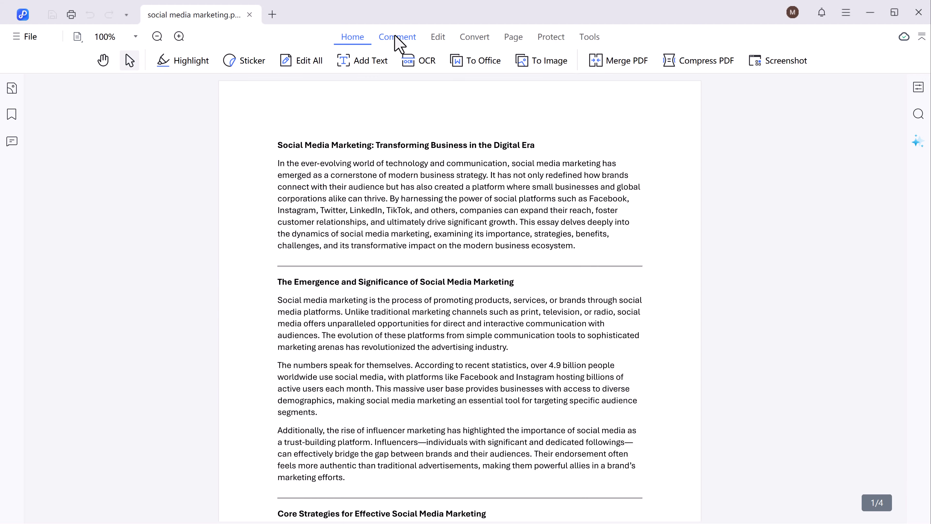
- Highlight the first paragraph's opening, underline the heading, strike out the TikTok phrase, and squiggle-underline the next sentence
left_click(395, 35)
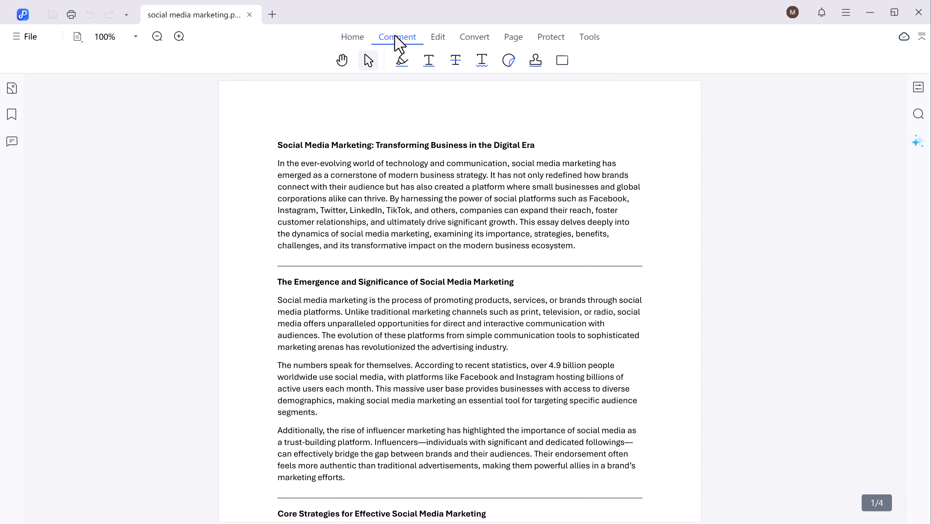
left_click(403, 62)
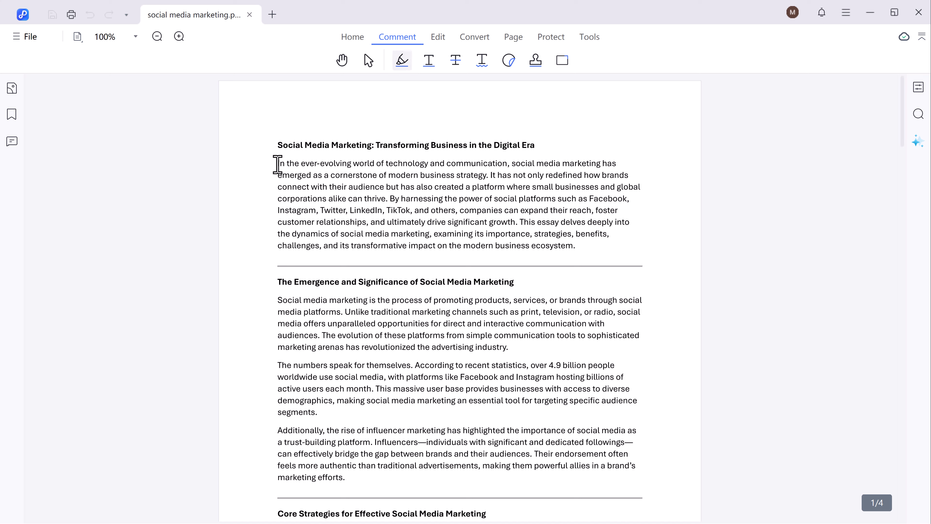
left_click_drag(277, 164, 385, 187)
left_click(429, 60)
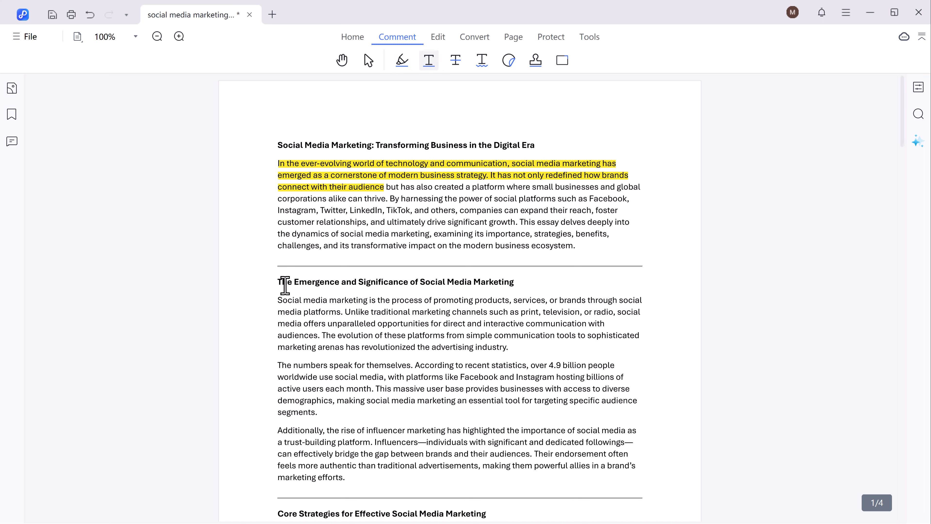
left_click_drag(456, 284, 513, 282)
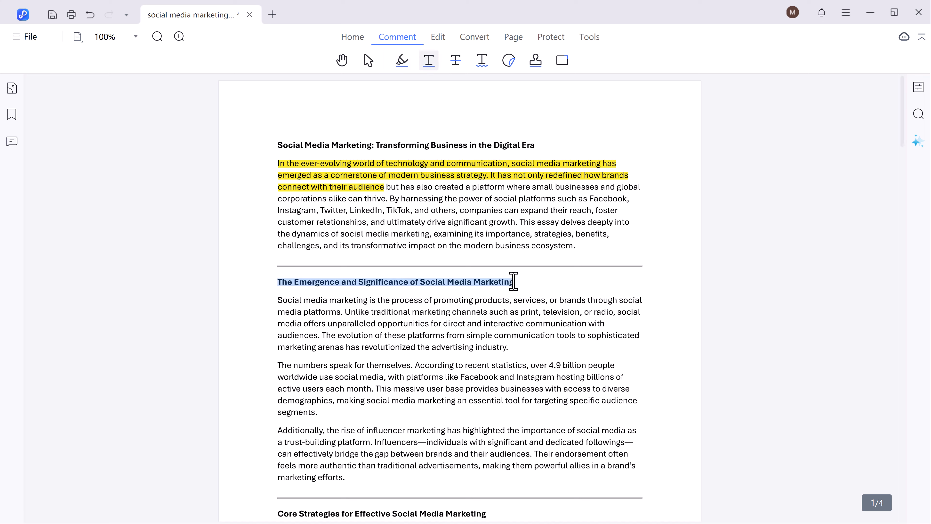
left_click(456, 60)
left_click_drag(517, 213, 591, 213)
left_click(482, 60)
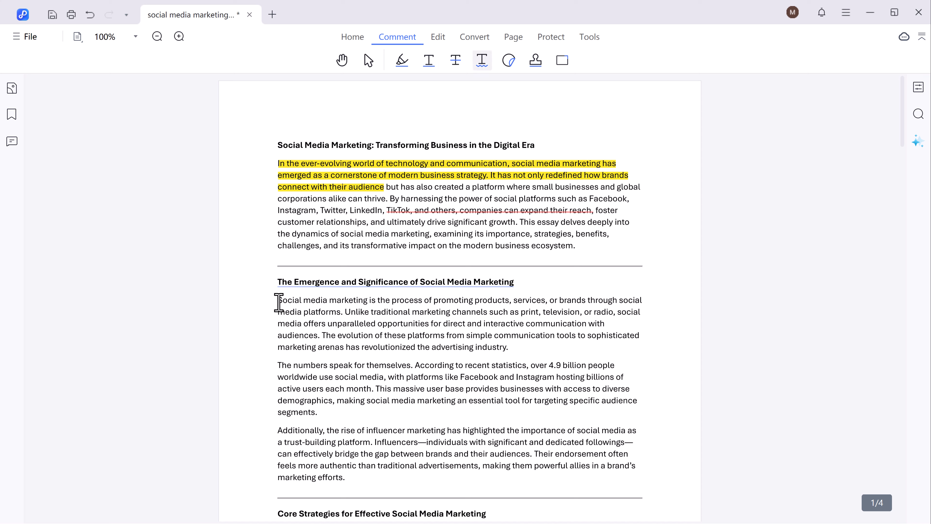
mouse_move(278, 301)
left_mouse_down()
mouse_move(339, 323)
mouse_move(343, 313)
left_mouse_up()
- Place the PDNob flag sticker at top-left and an APPROVED stamp at top-right
left_click(509, 62)
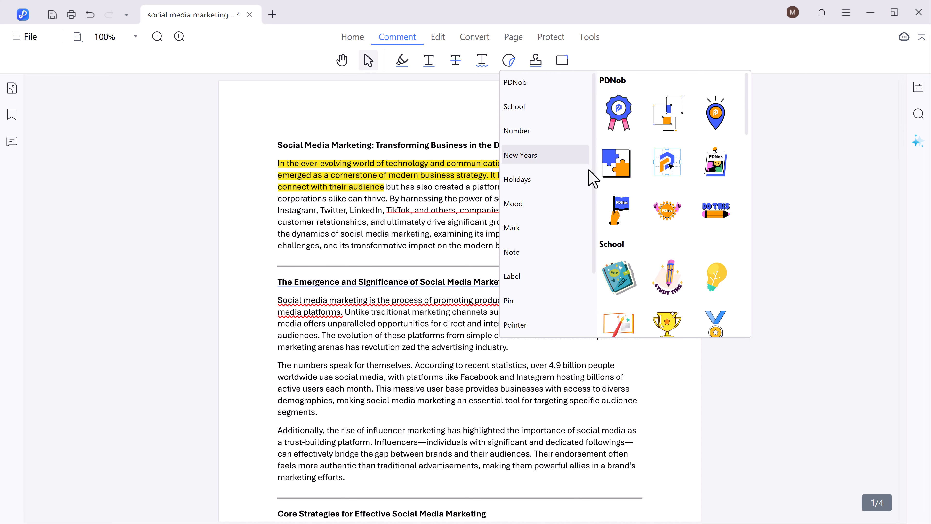
left_click(622, 211)
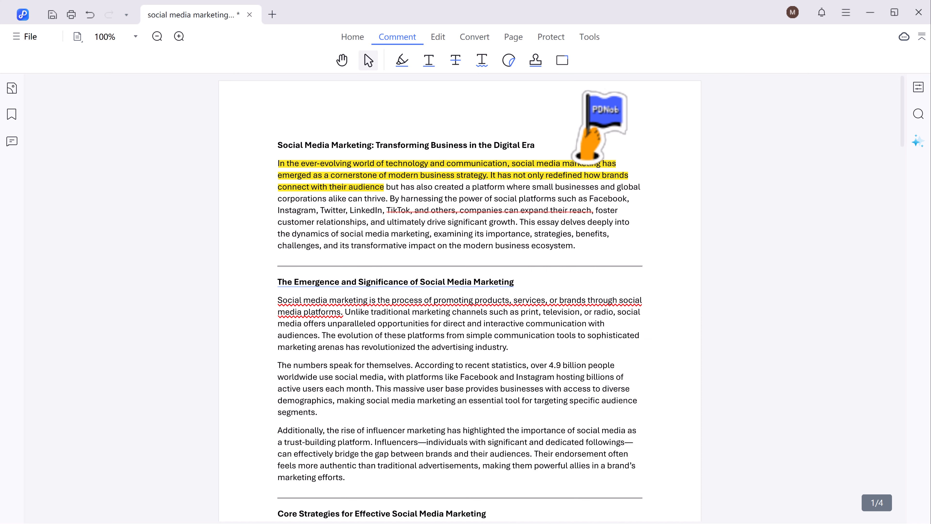
left_click(285, 110)
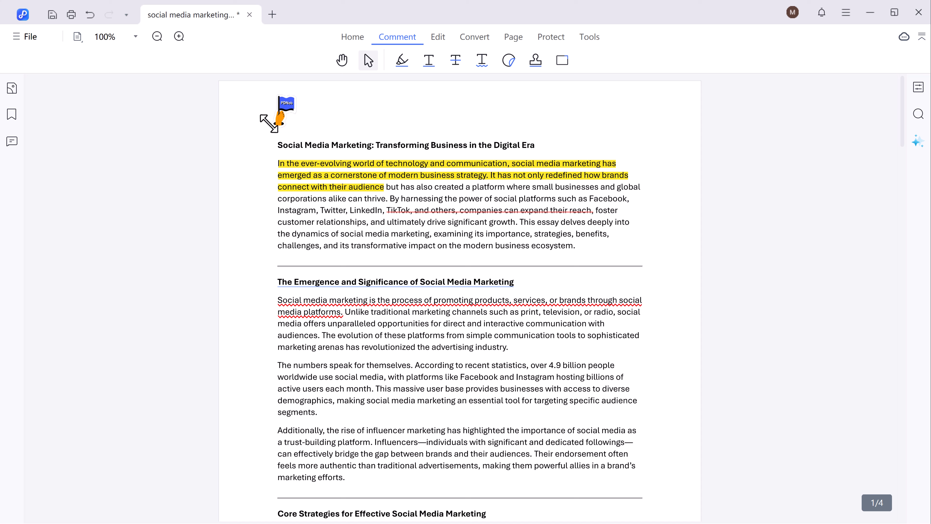
left_click(537, 66)
mouse_move(597, 91)
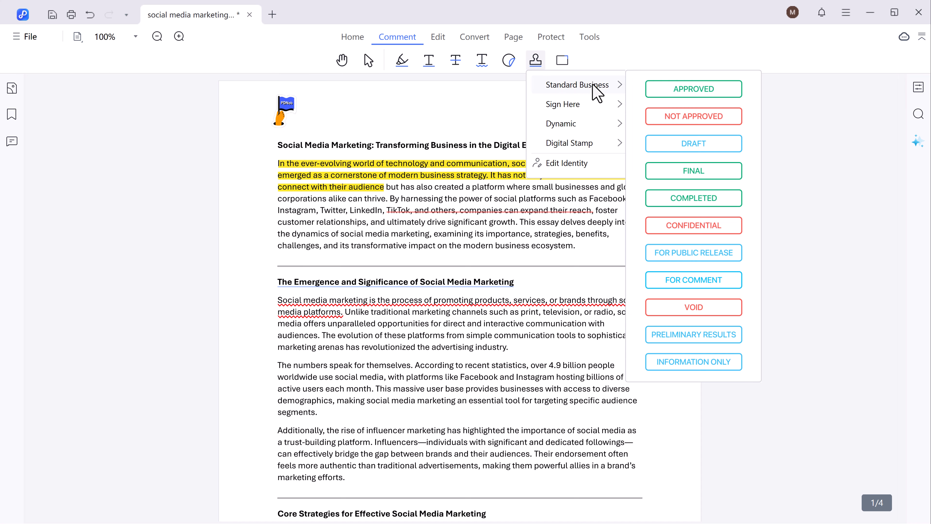
left_click(679, 90)
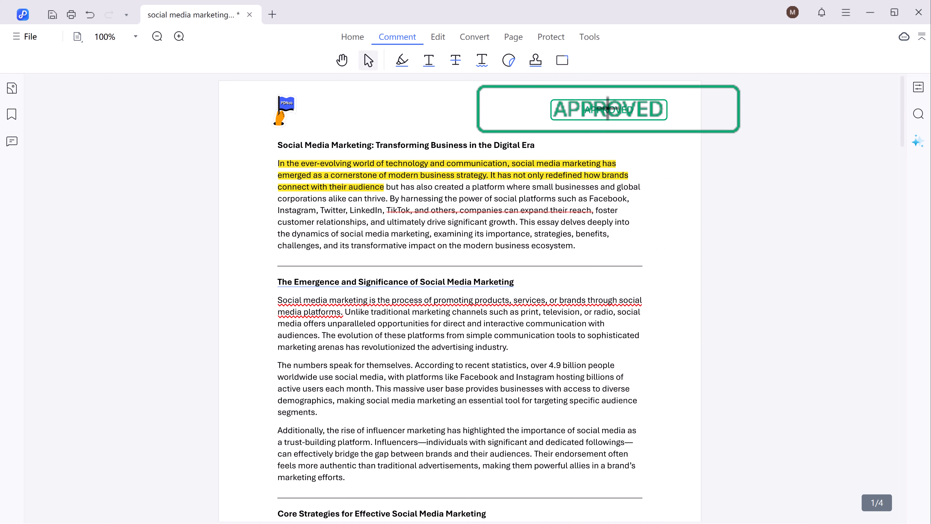
left_click(608, 108)
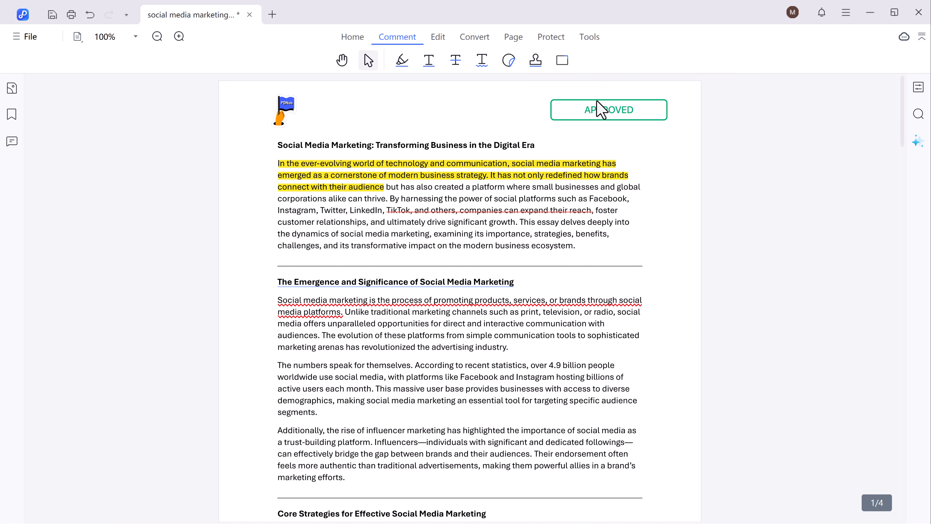
- Replace 'created' with 'social' in the first paragraph
left_click(440, 40)
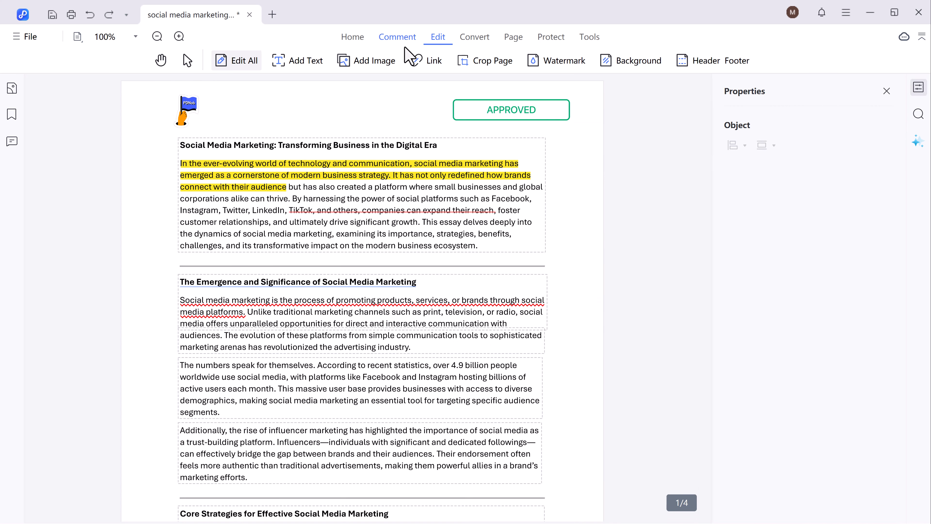
left_click(366, 187)
key("BackSpace")
key("BackSpace")
key("BackSpace")
key("BackSpace")
key("BackSpace")
key("BackSpace")
key("BackSpace")
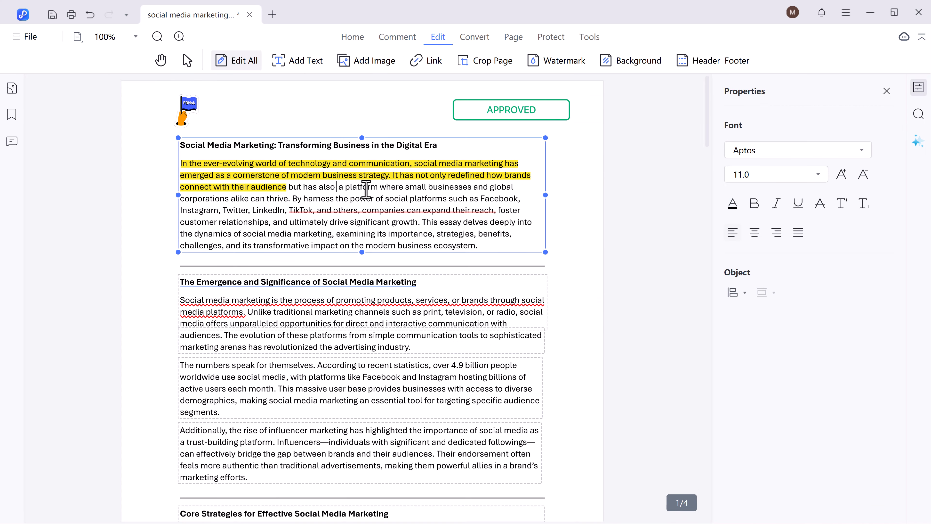
type("social")
- Add a 'SoftGPT' text box at the top of the page and open the Watermark settings
left_click(298, 61)
left_click(298, 92)
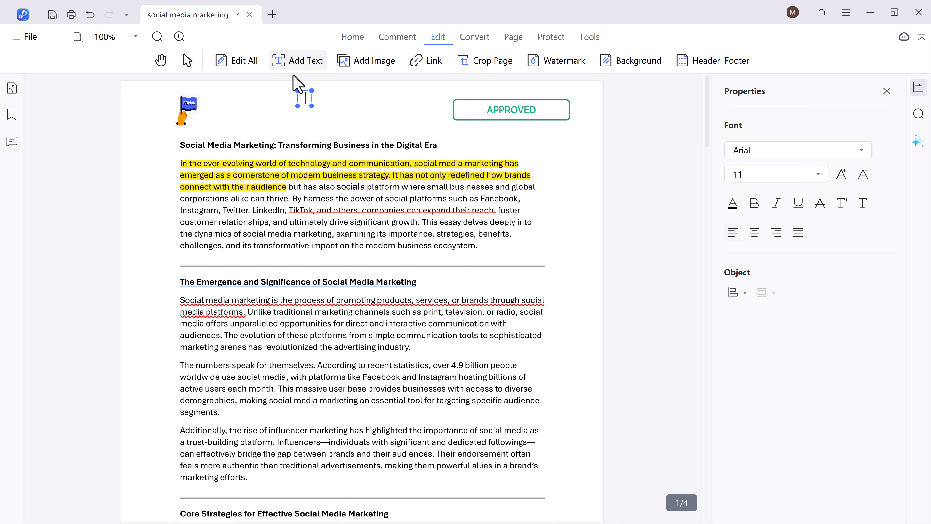
type("SoftGPT")
left_click(366, 66)
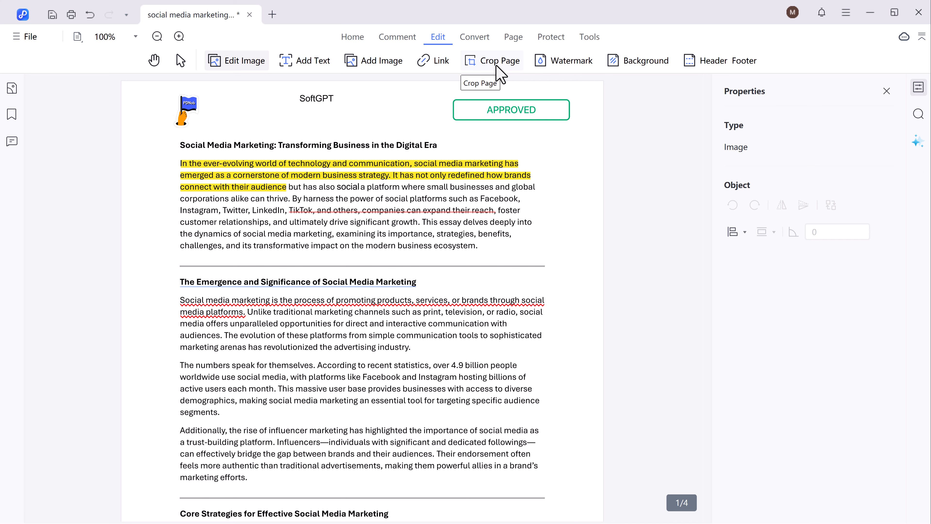
left_click(561, 60)
- Add a 'PDNob PDF' text watermark at -45° in Bahnschrift Light with about 28% opacity
left_click(750, 272)
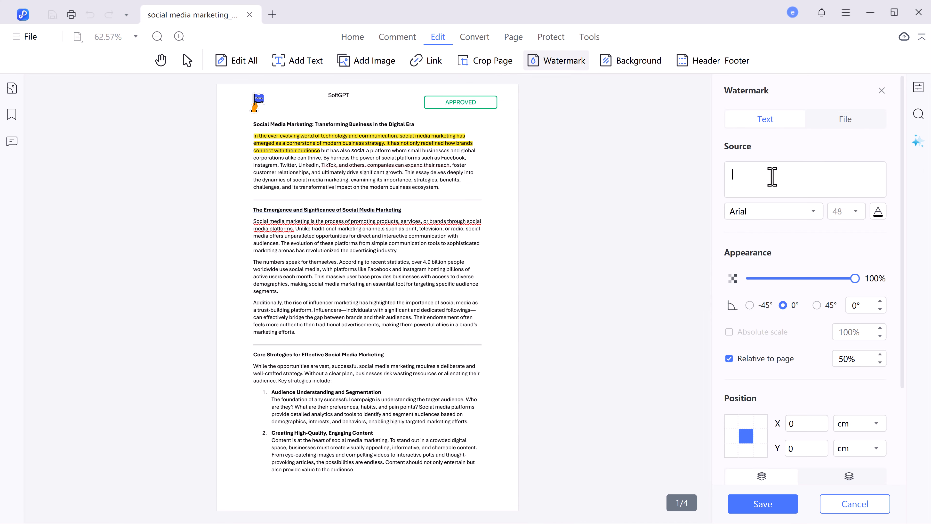
type("PDN")
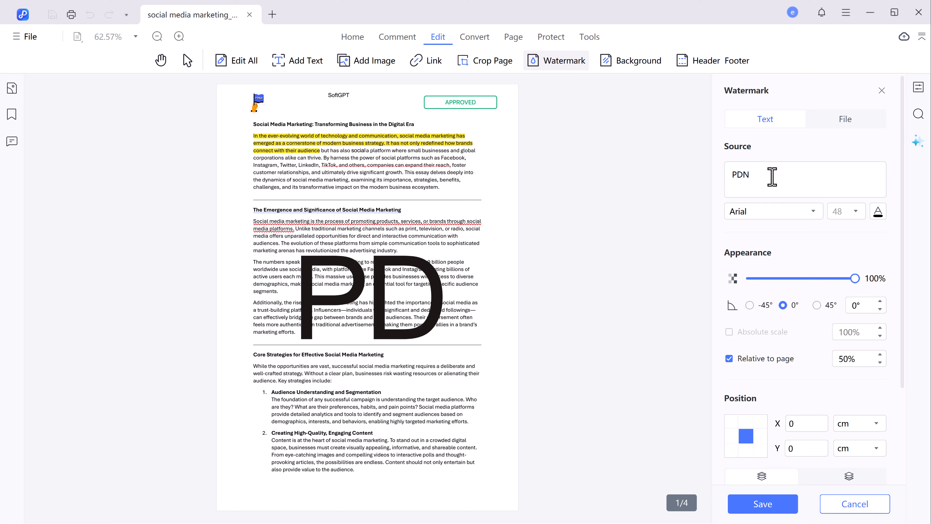
type("ob PDF")
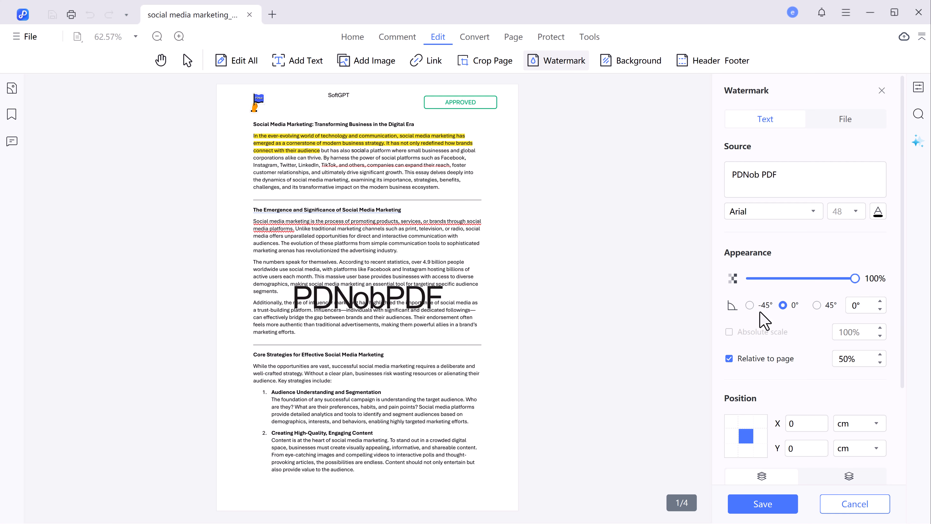
left_click(758, 305)
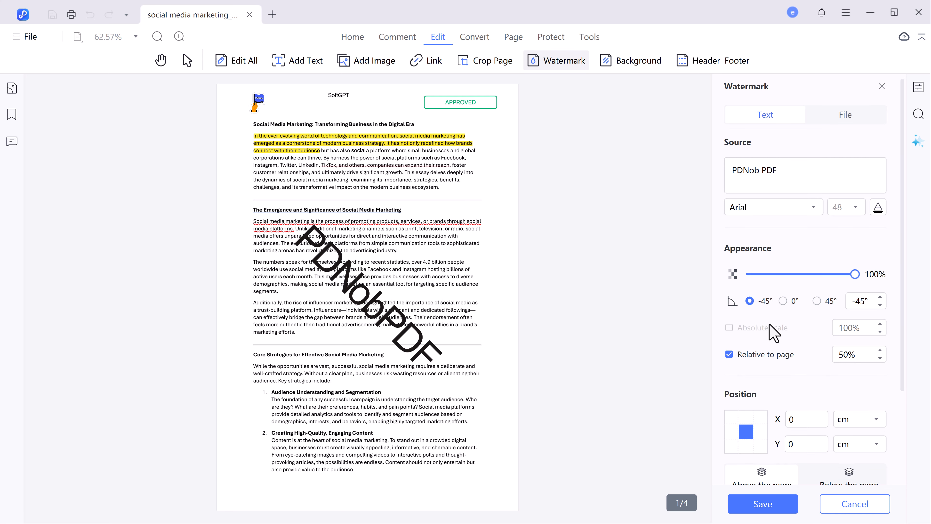
left_click(813, 207)
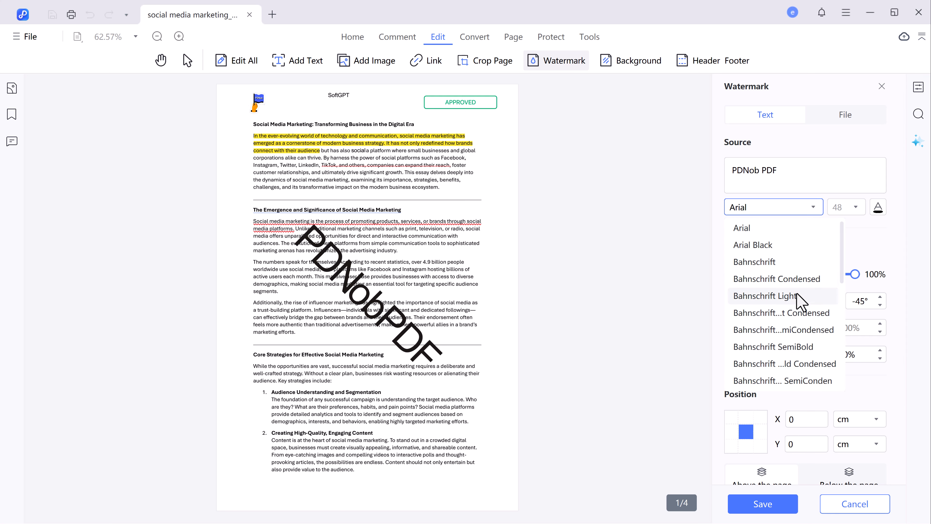
left_click(796, 297)
scroll(812, 244, "down", 1)
scroll(812, 244, "down", 1)
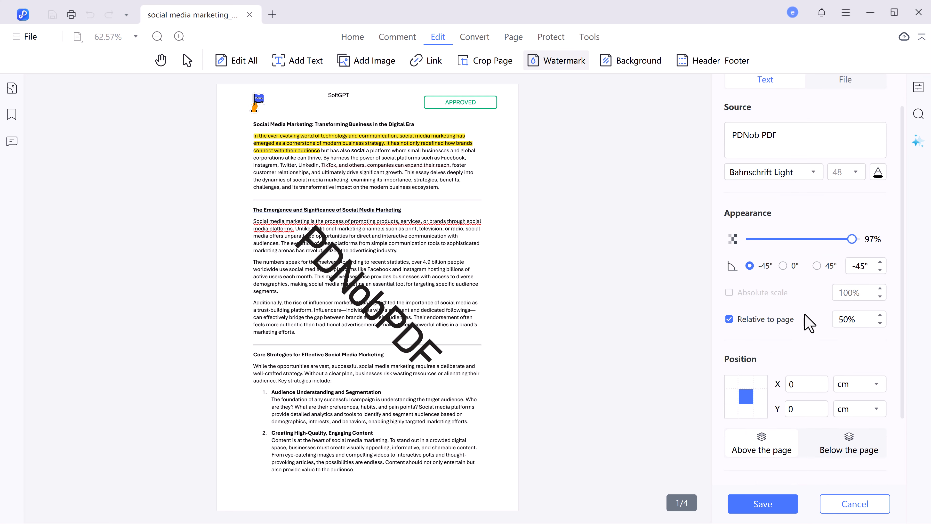
scroll(809, 323, "up", 1)
left_click_drag(852, 274, 779, 276)
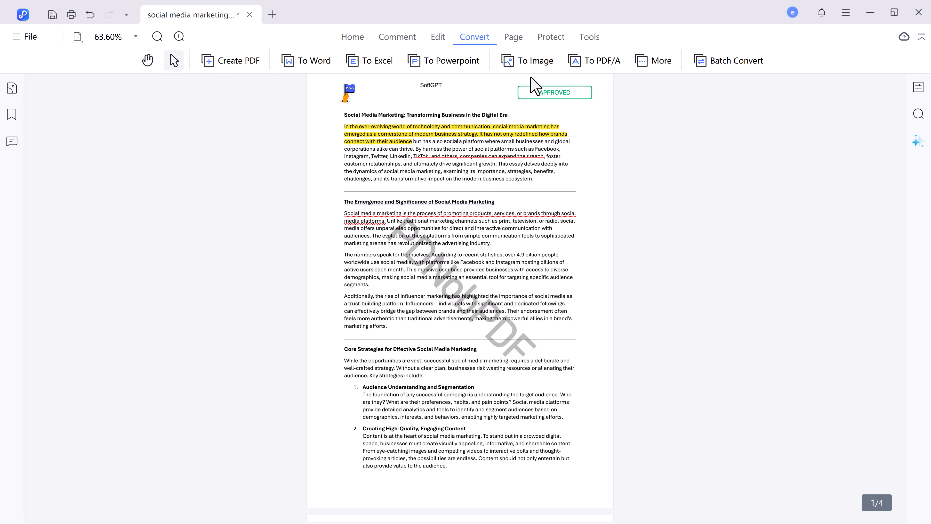
- Convert the annotated PDF to a Word (*.docx) file, then view the page thumbnails
left_click(321, 66)
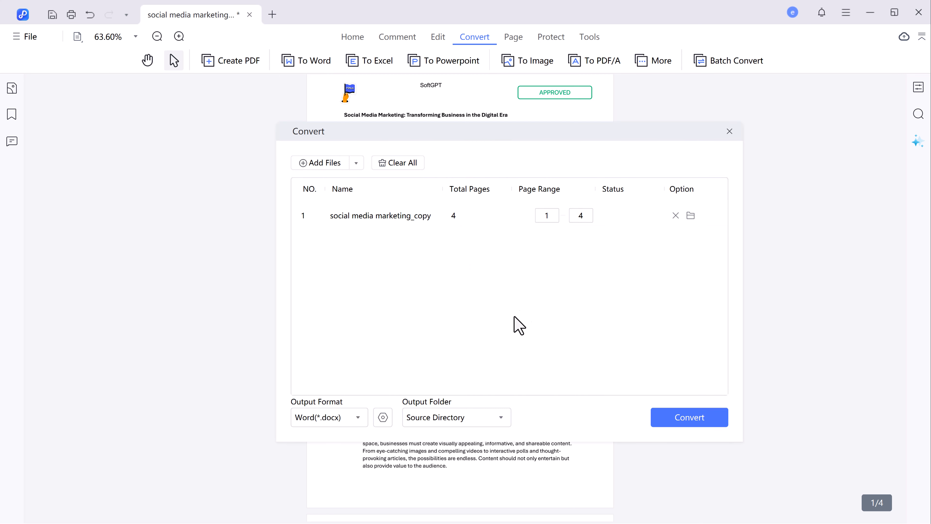
left_click(684, 425)
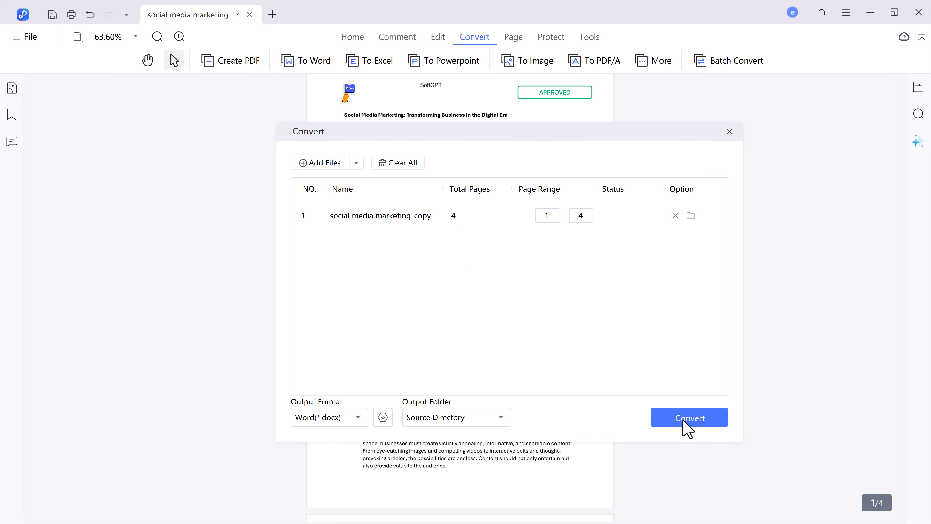
left_click(513, 37)
- Open and cancel the Extract, Insert, Split and Replace page tools, leaving the pages unchanged
left_click(330, 63)
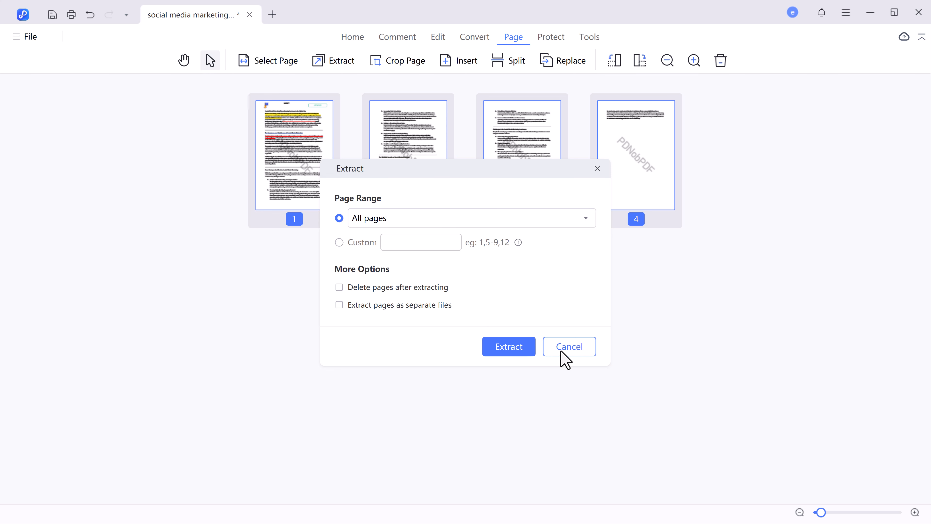
left_click(573, 352)
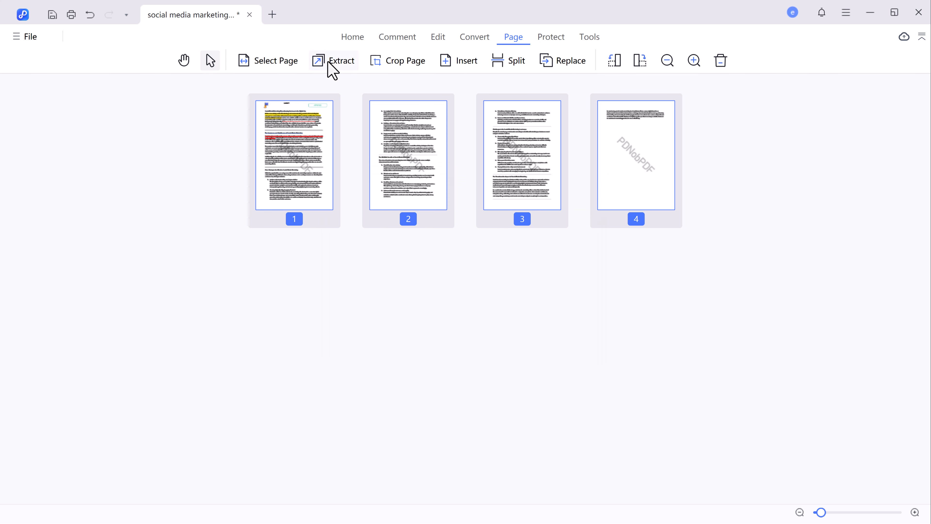
left_click(461, 63)
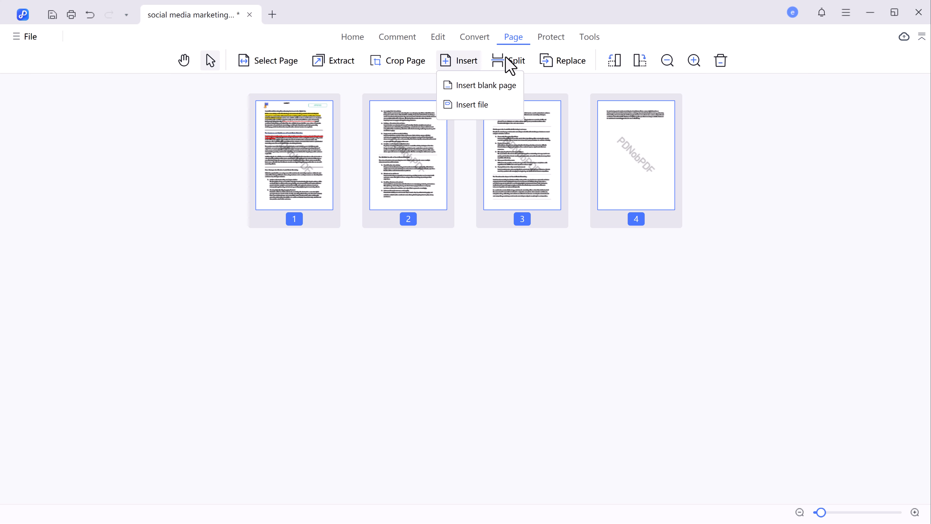
left_click(512, 66)
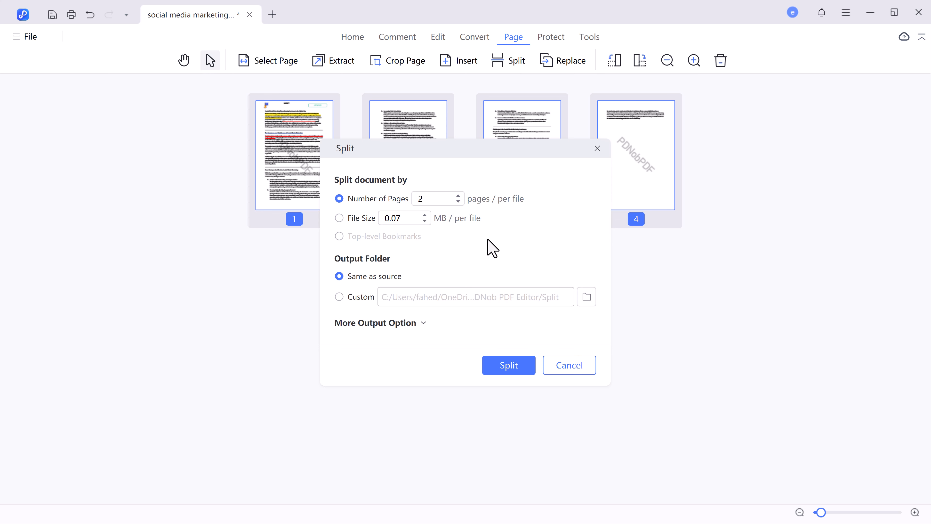
left_click(568, 365)
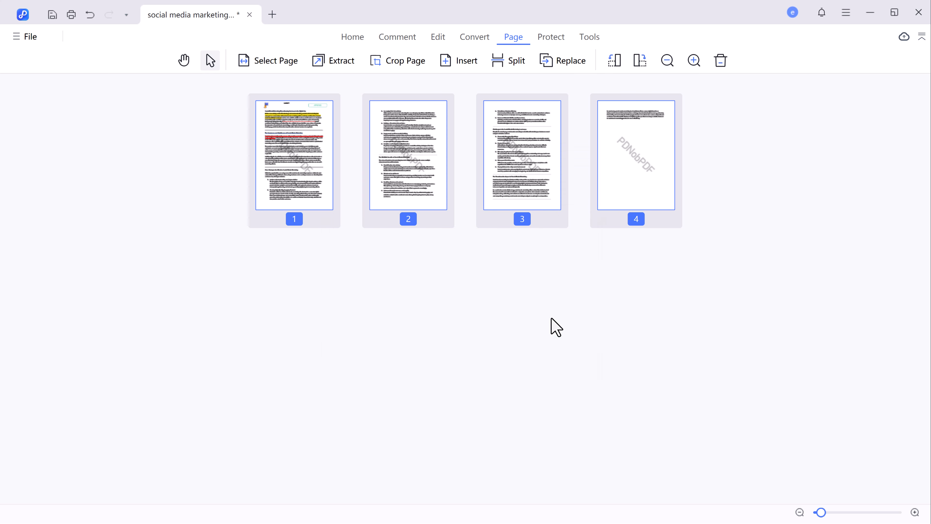
left_click(572, 65)
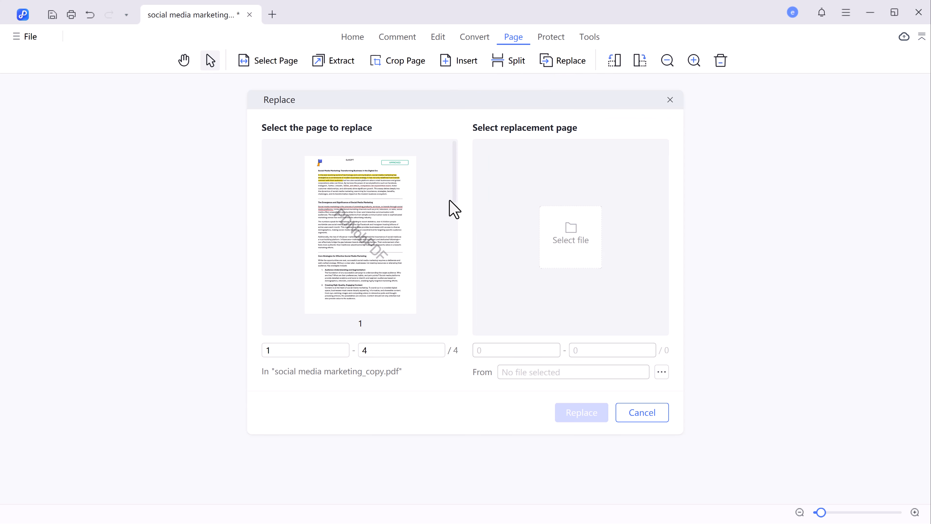
left_click(642, 414)
- Turn on both the open password and the editing password, entering a password for each
left_click(550, 37)
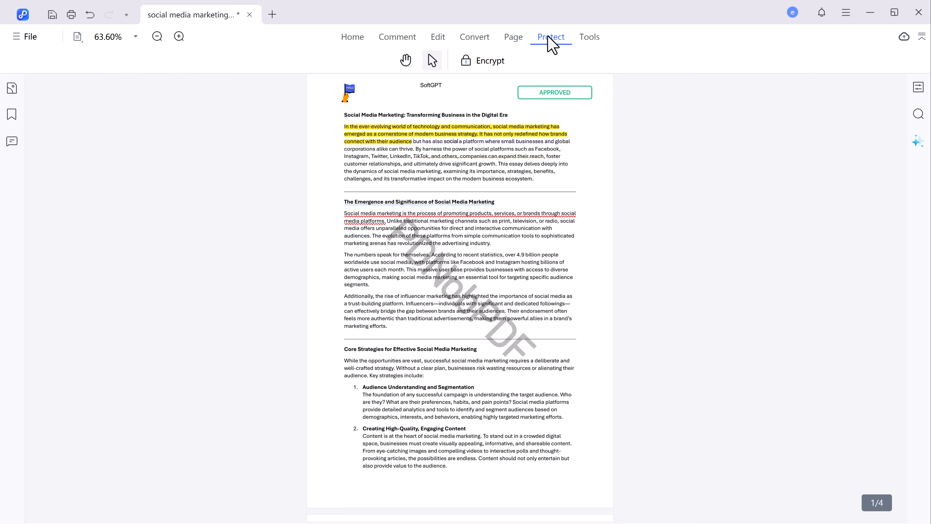
left_click(476, 62)
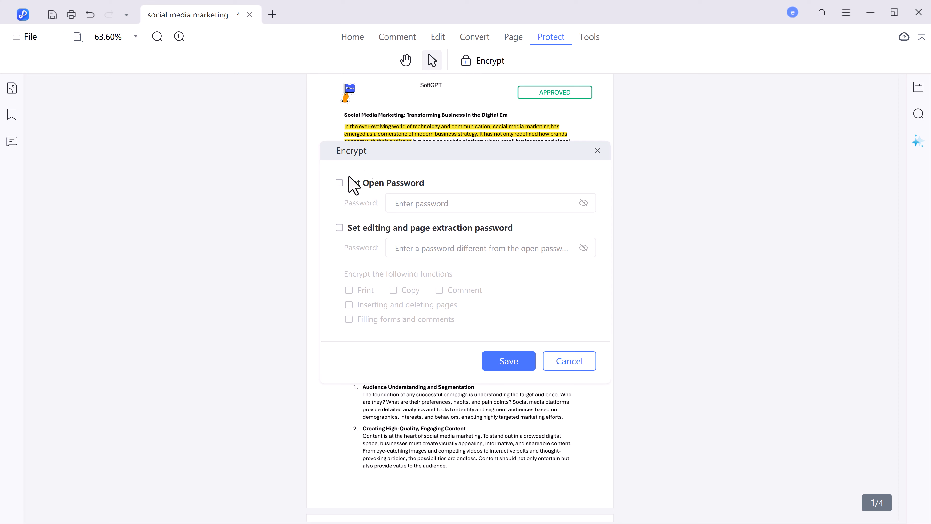
left_click(338, 183)
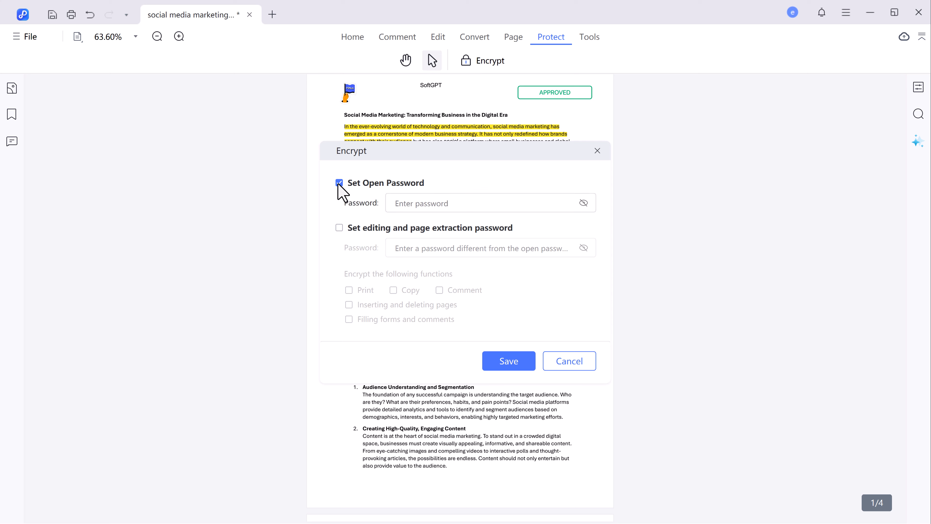
left_click(339, 227)
left_click(447, 204)
type("12")
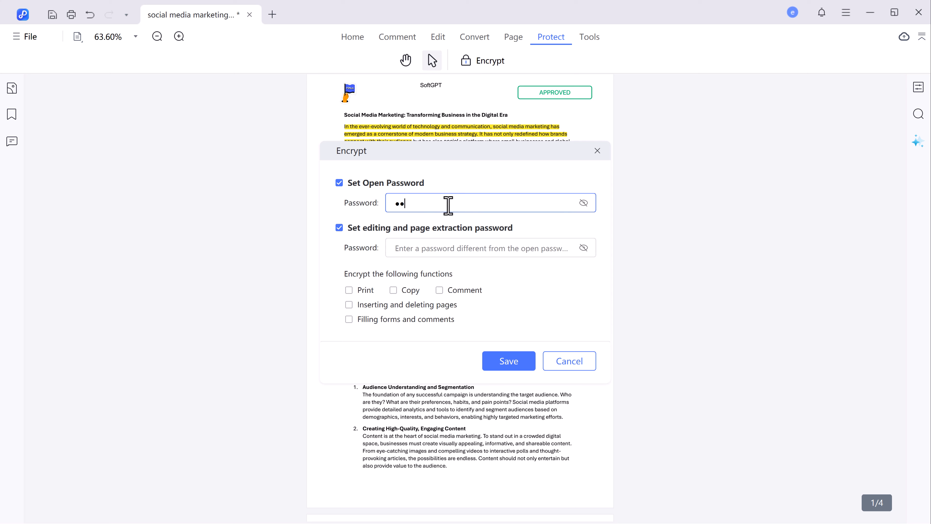
type("3456789")
left_click(448, 246)
type("1")
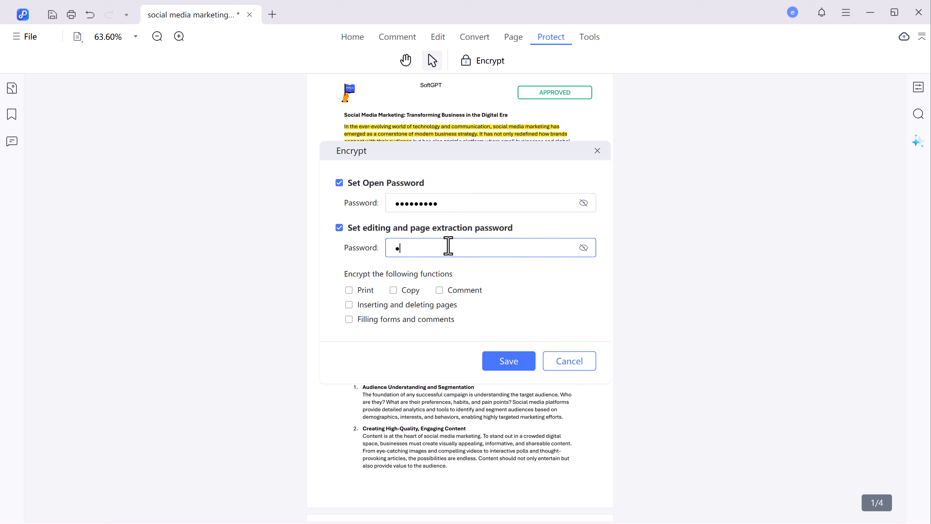
type("23456789")
- Restrict printing, copying, commenting and form filling without the editing password
left_click(348, 289)
left_click(393, 290)
left_click(439, 289)
left_click(349, 318)
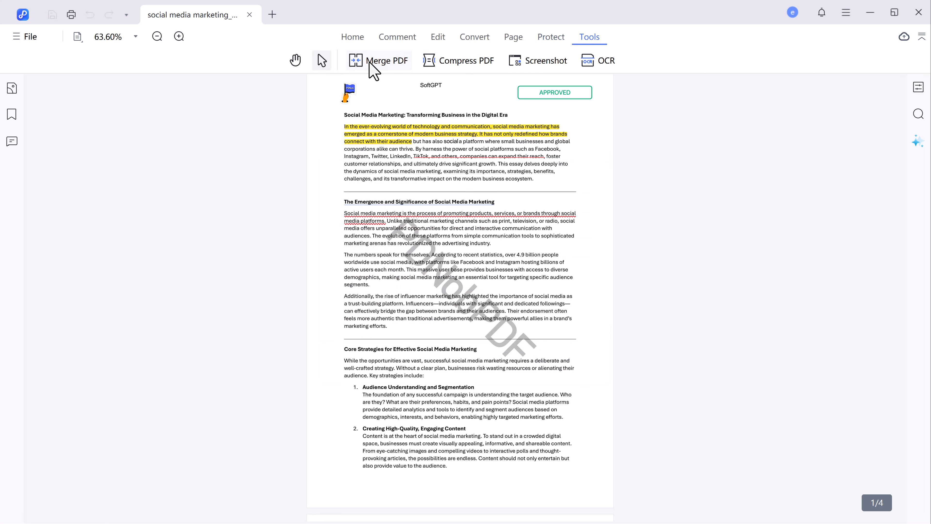
left_click(373, 69)
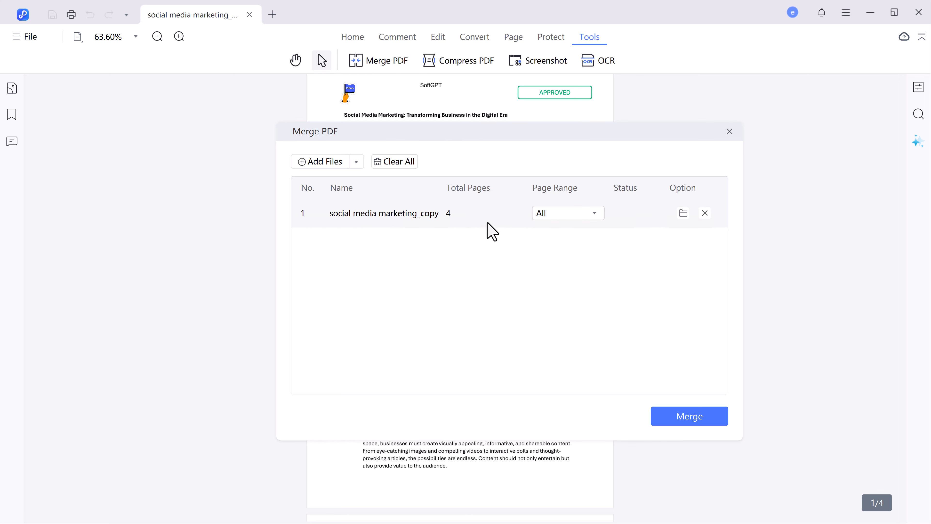
left_click(730, 132)
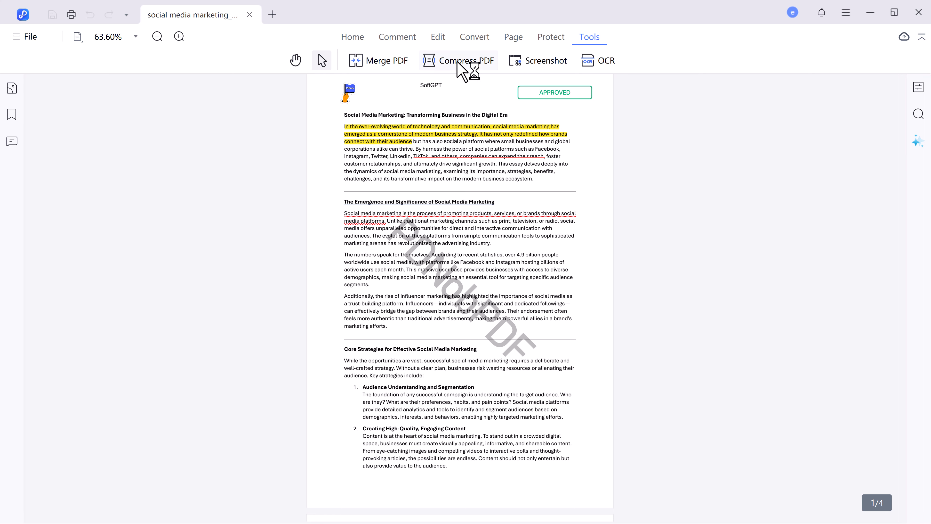
left_click(461, 70)
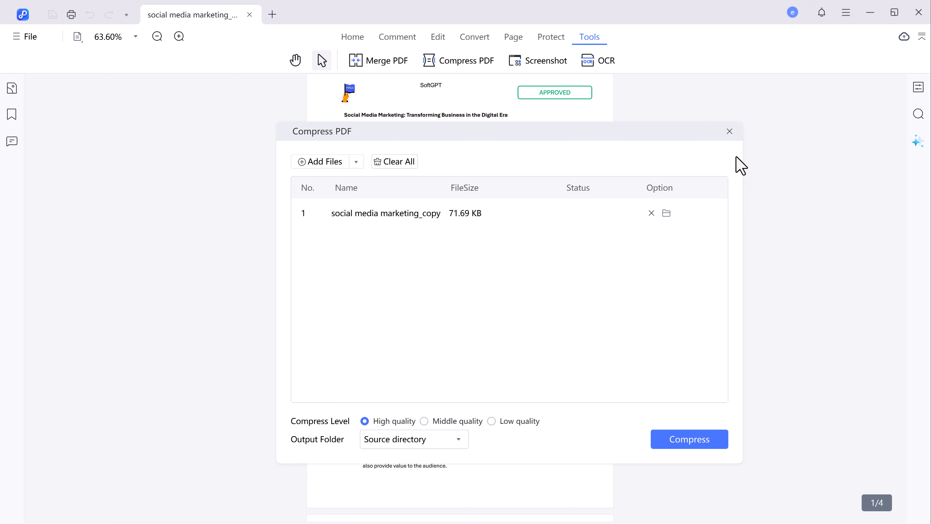
left_click(729, 132)
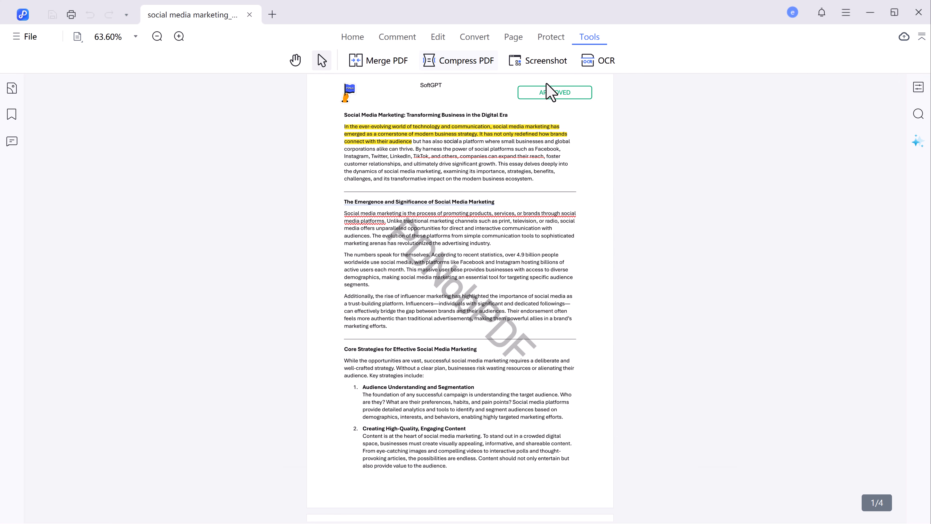
left_click(535, 62)
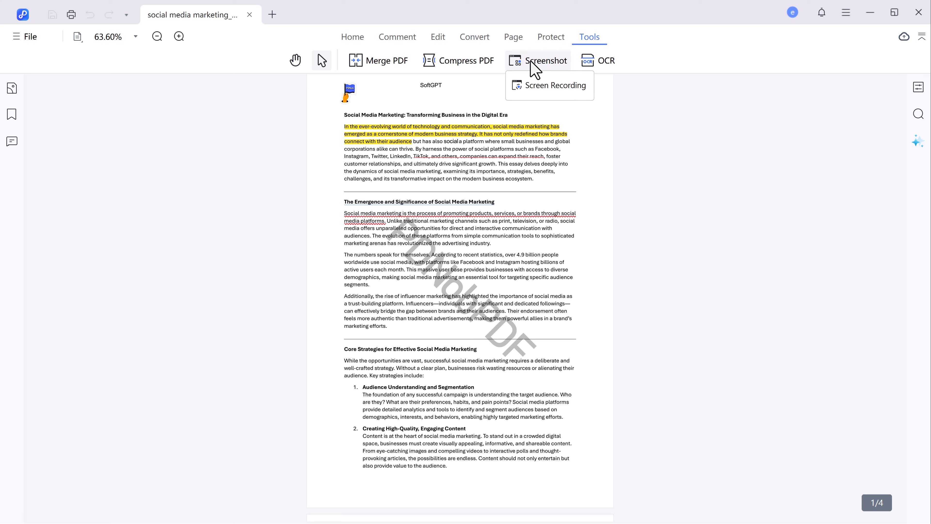
left_click(473, 244)
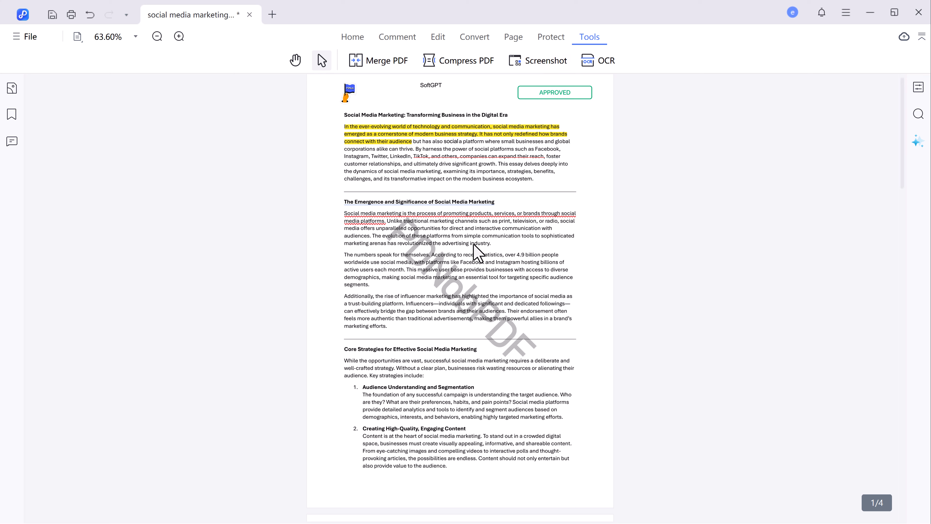